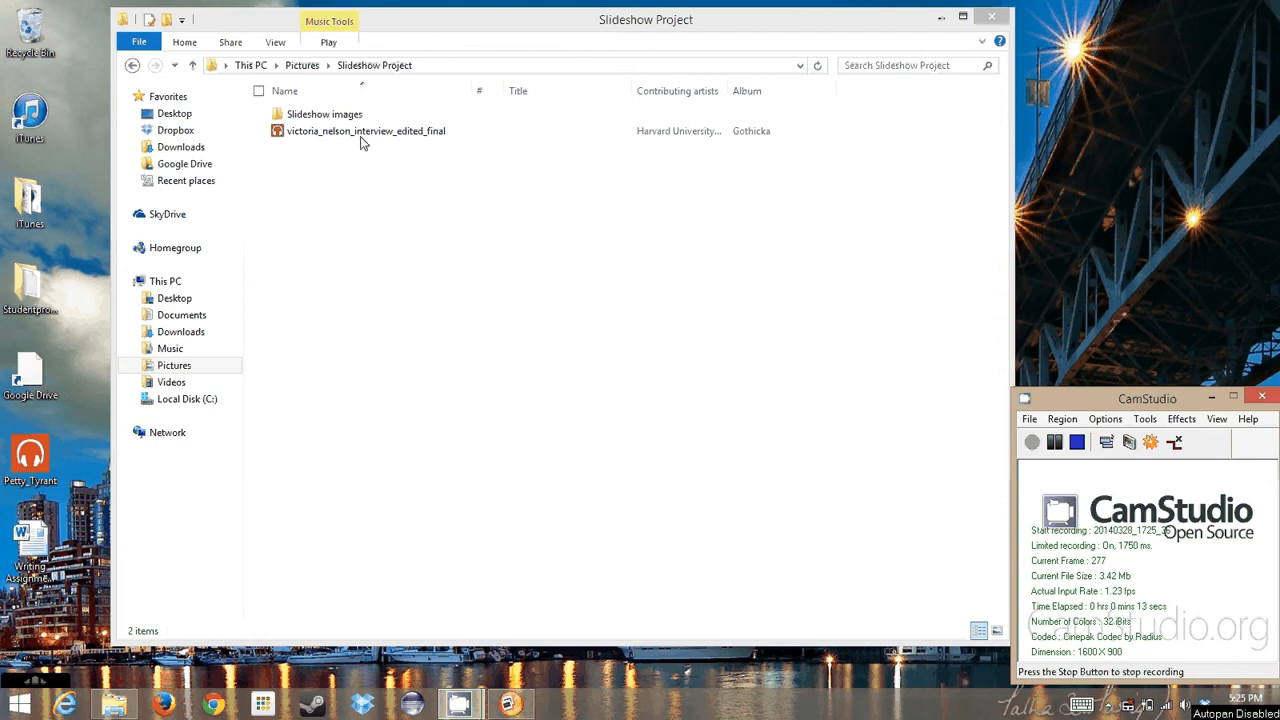
Step: Review the source images in the Slideshow images folder and the interview audio file in the Slideshow Project folder
double_click(318, 114)
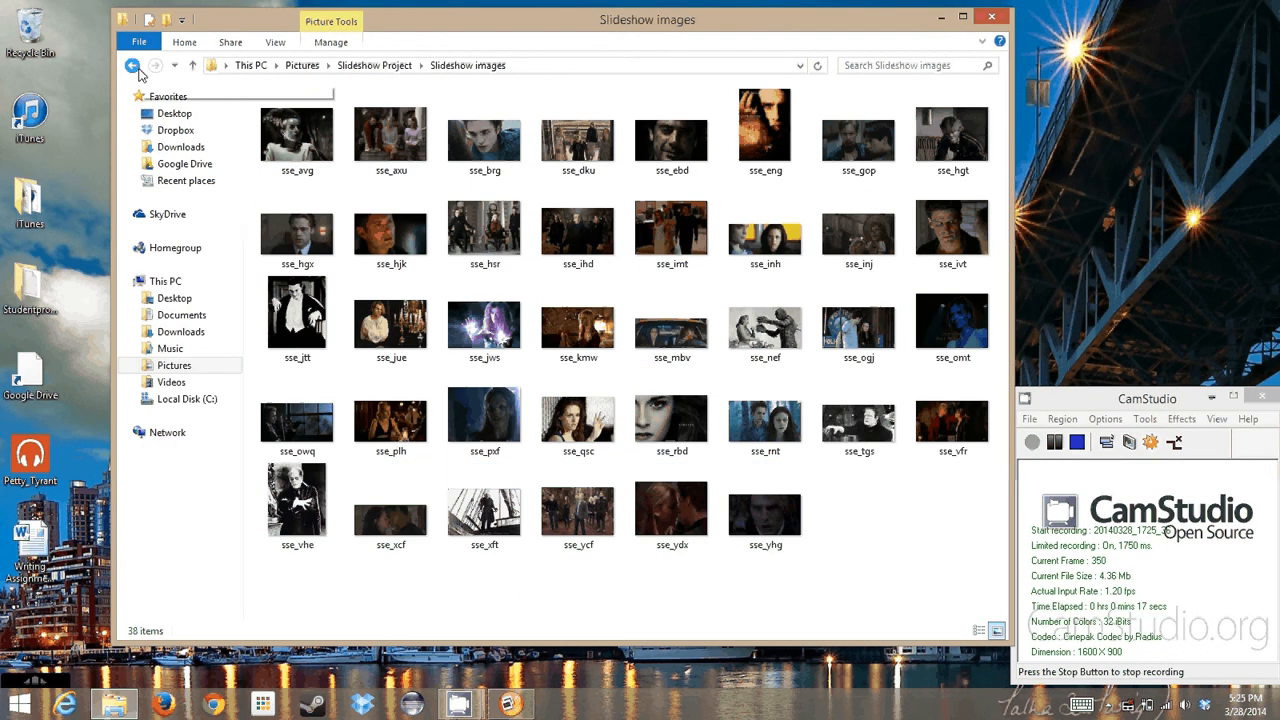
left_click(131, 66)
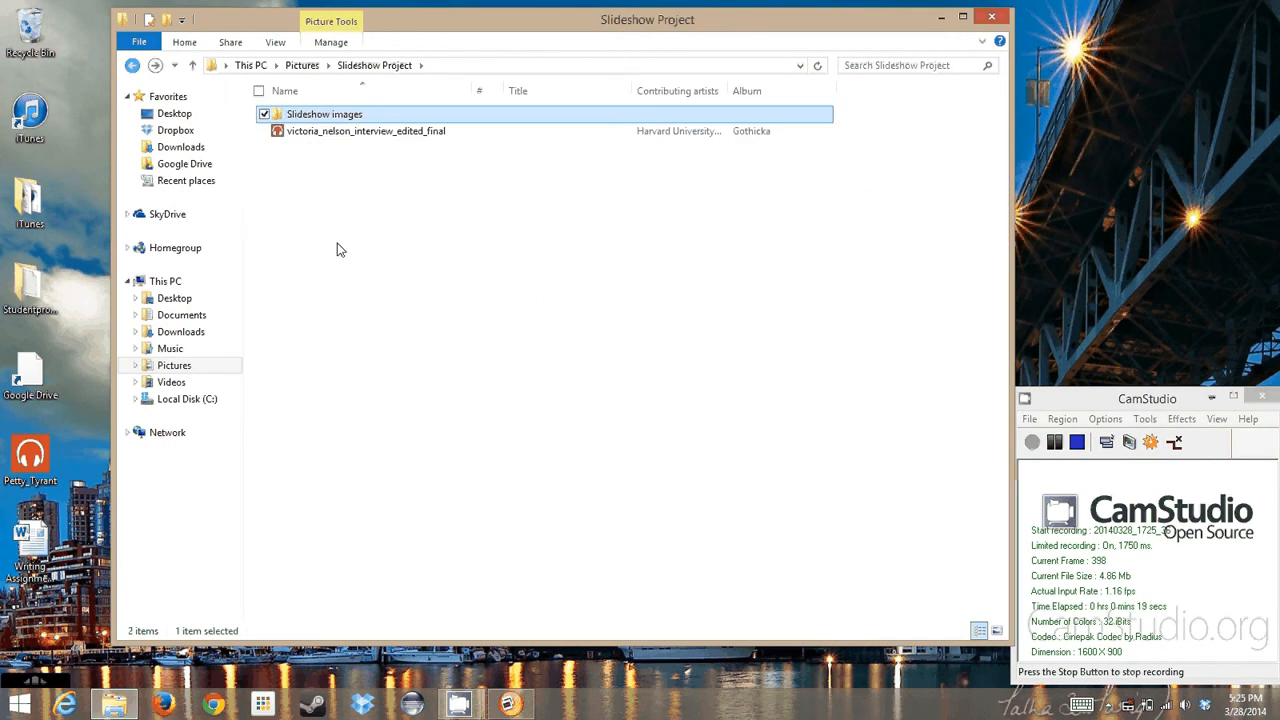
left_click(371, 133)
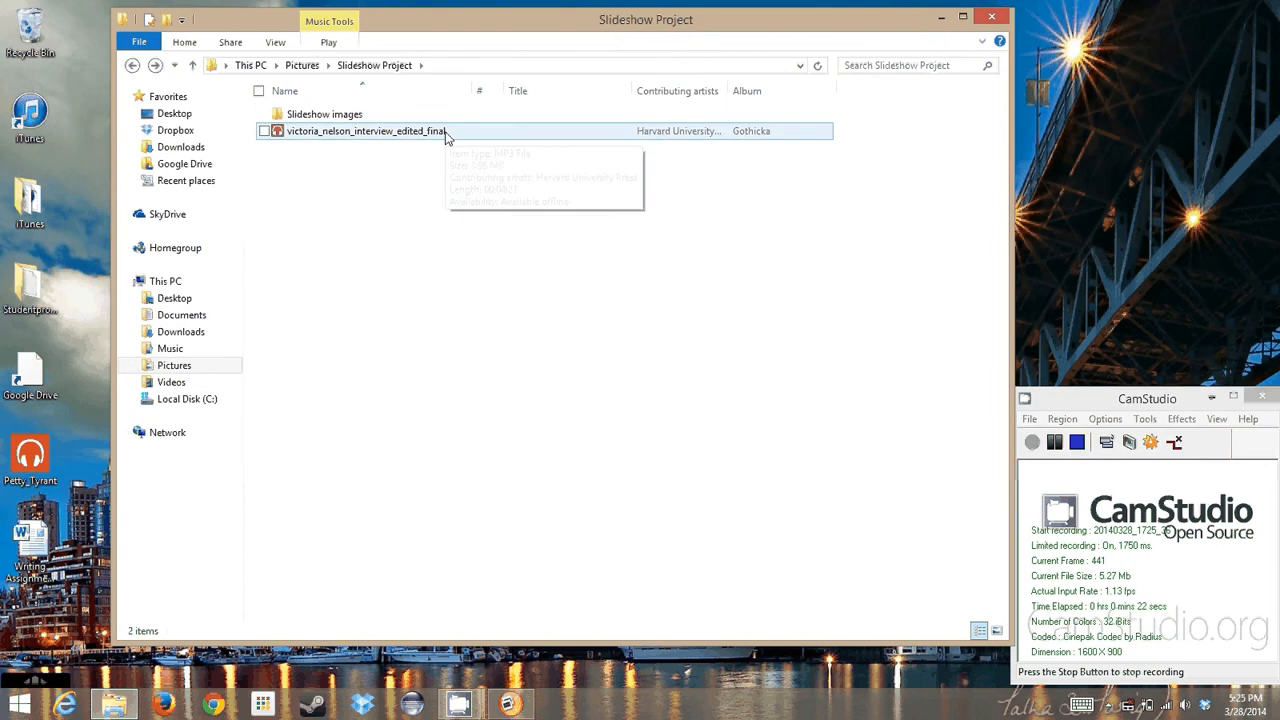
left_click(334, 240)
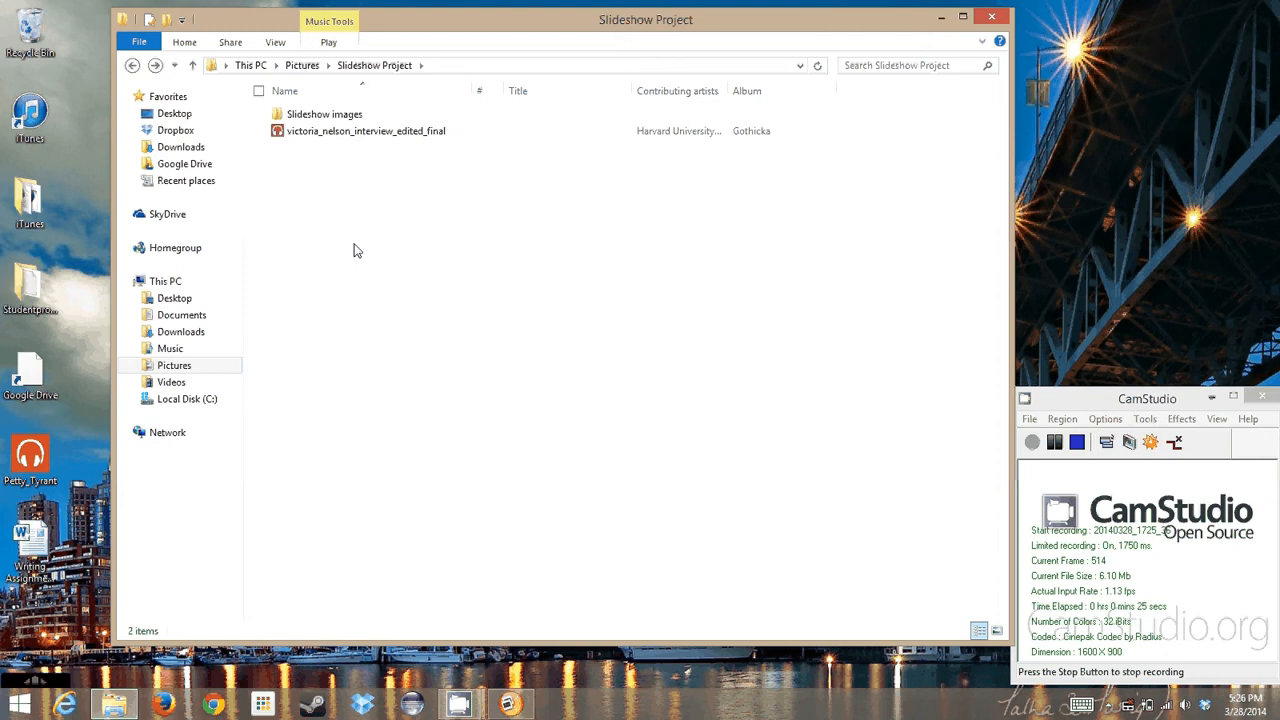
Step: Switch to Soundslides Plus and create a new project saved as supernatural_slideshow in the Slideshow Project folder
left_click(512, 707)
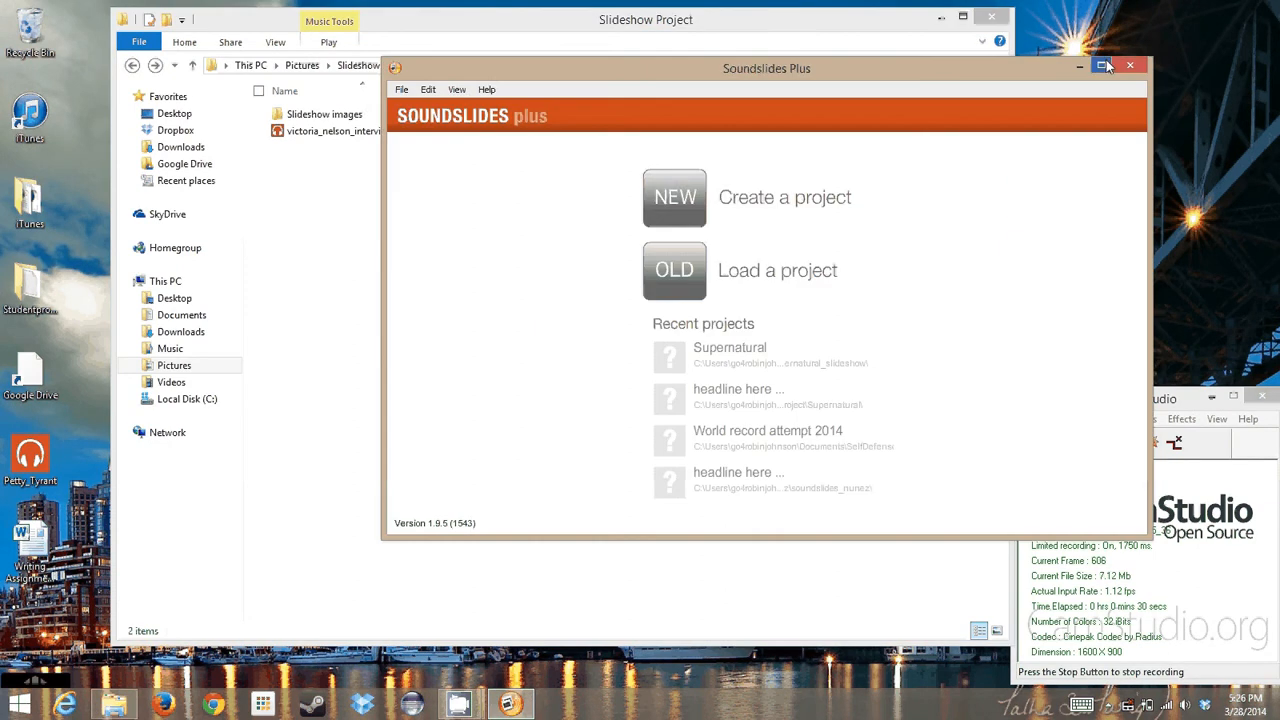
left_click(1104, 66)
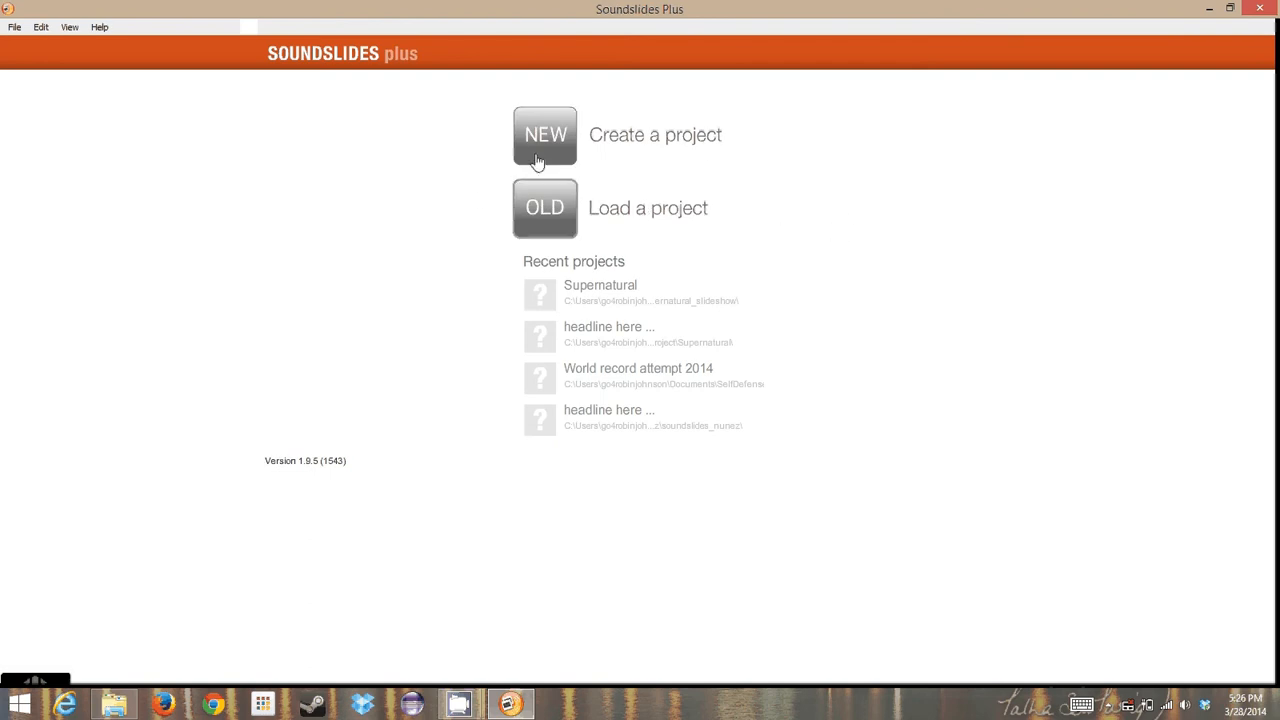
left_click(540, 140)
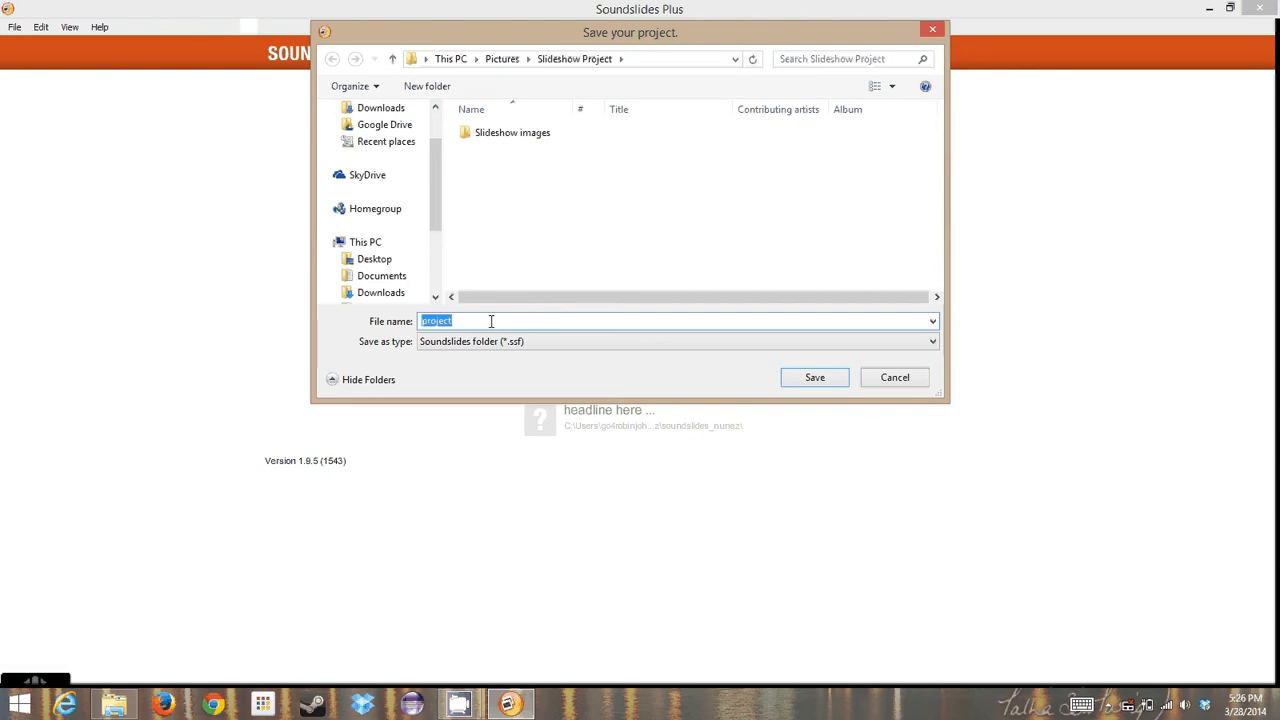
type("slid")
key("BackSpace")
key("BackSpace")
key("BackSpace")
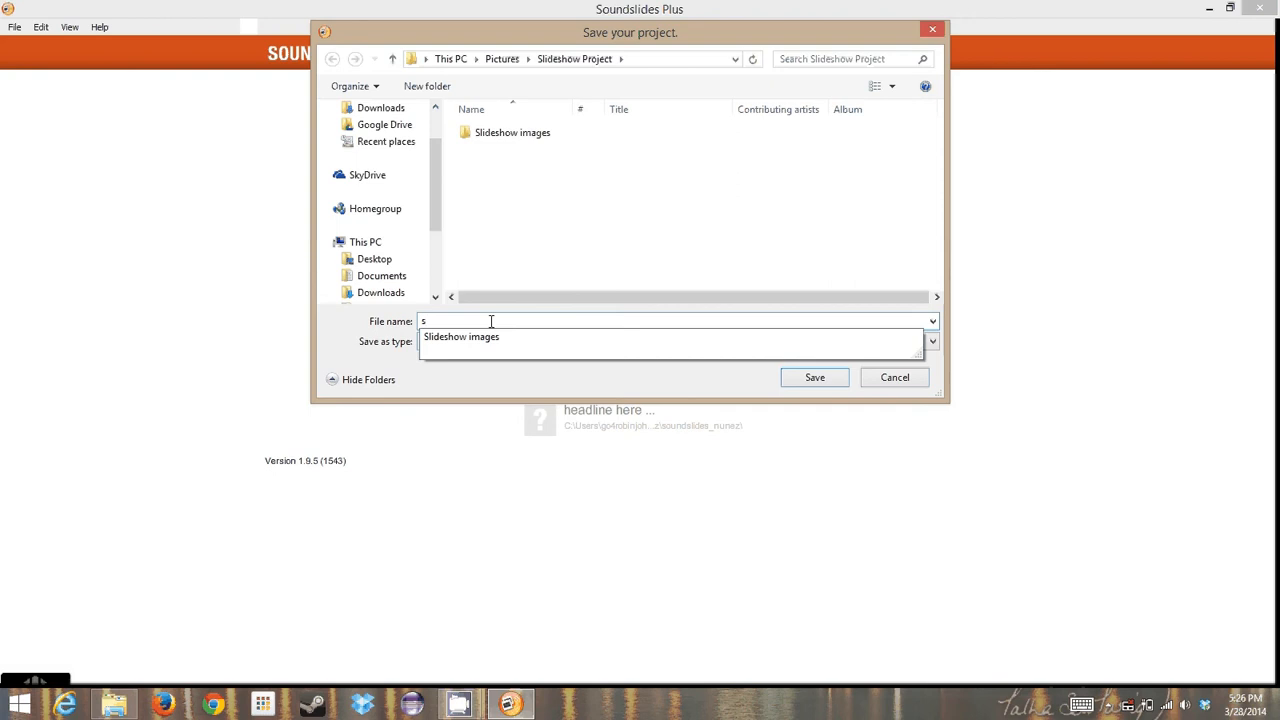
type("upernatural")
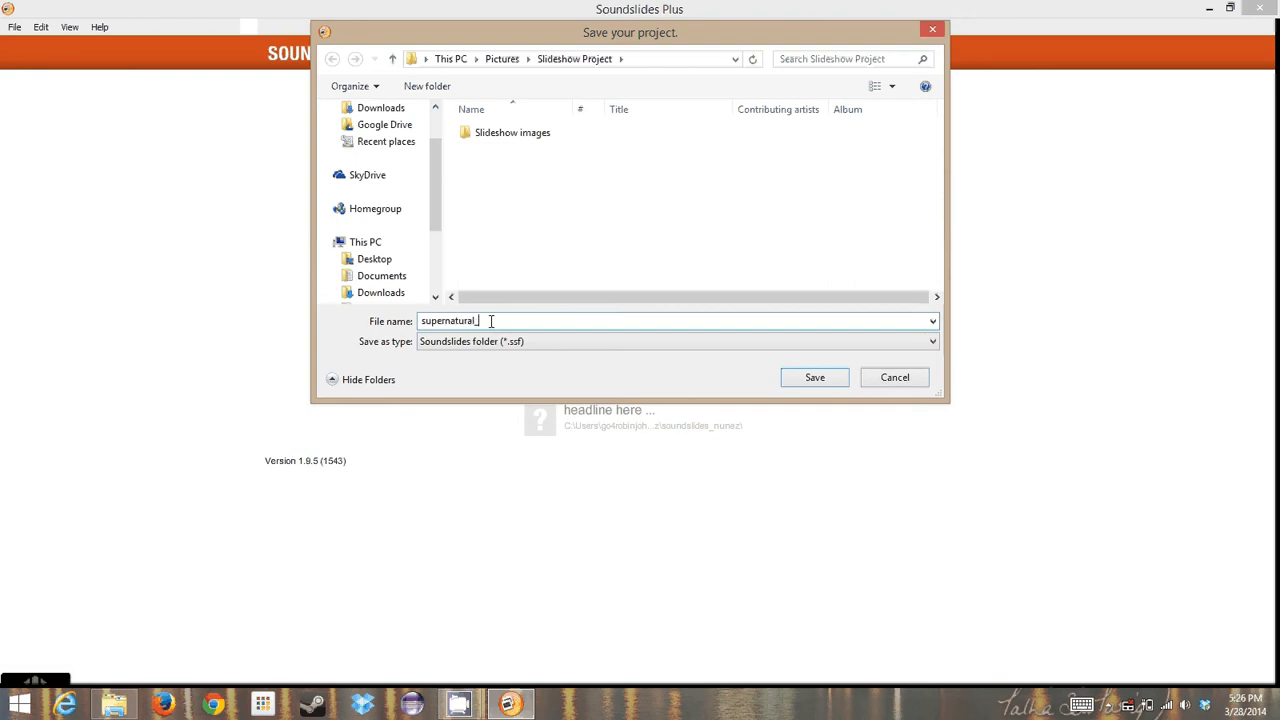
type("_slideshow")
left_click(814, 379)
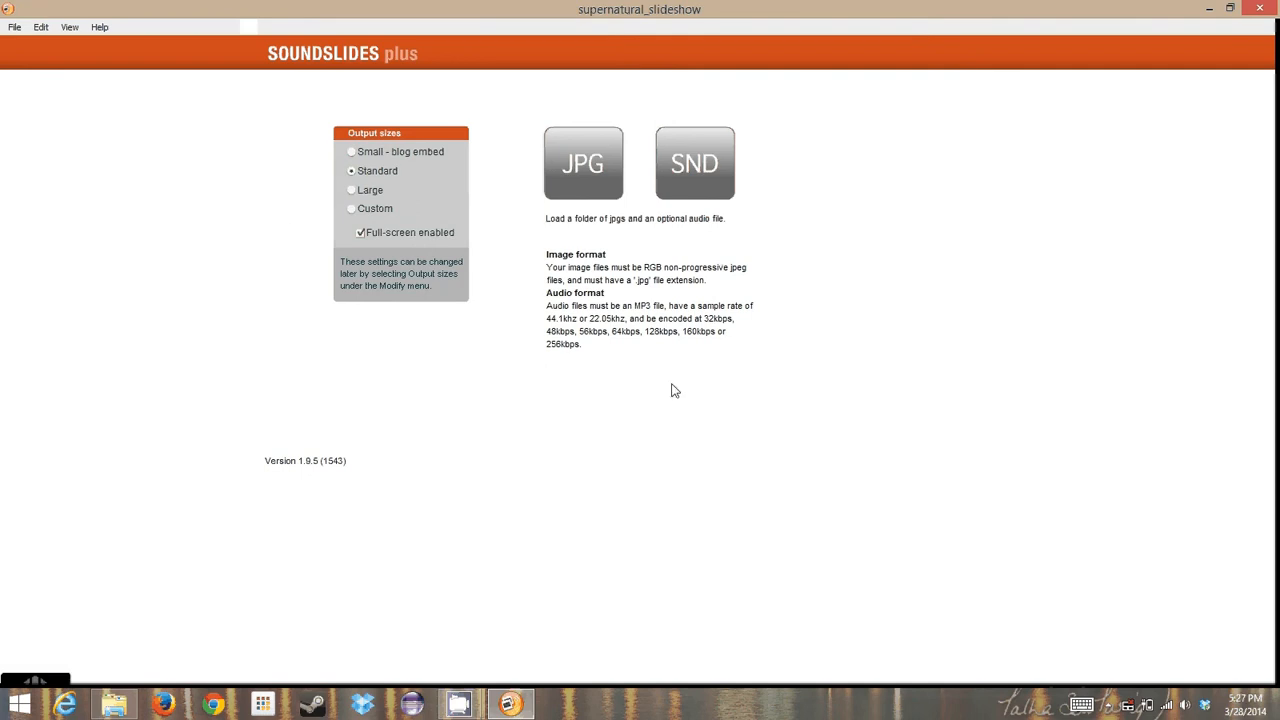
Step: Load the JPG images from the Slideshow images folder in Pictures > Slideshow Project
left_click(582, 165)
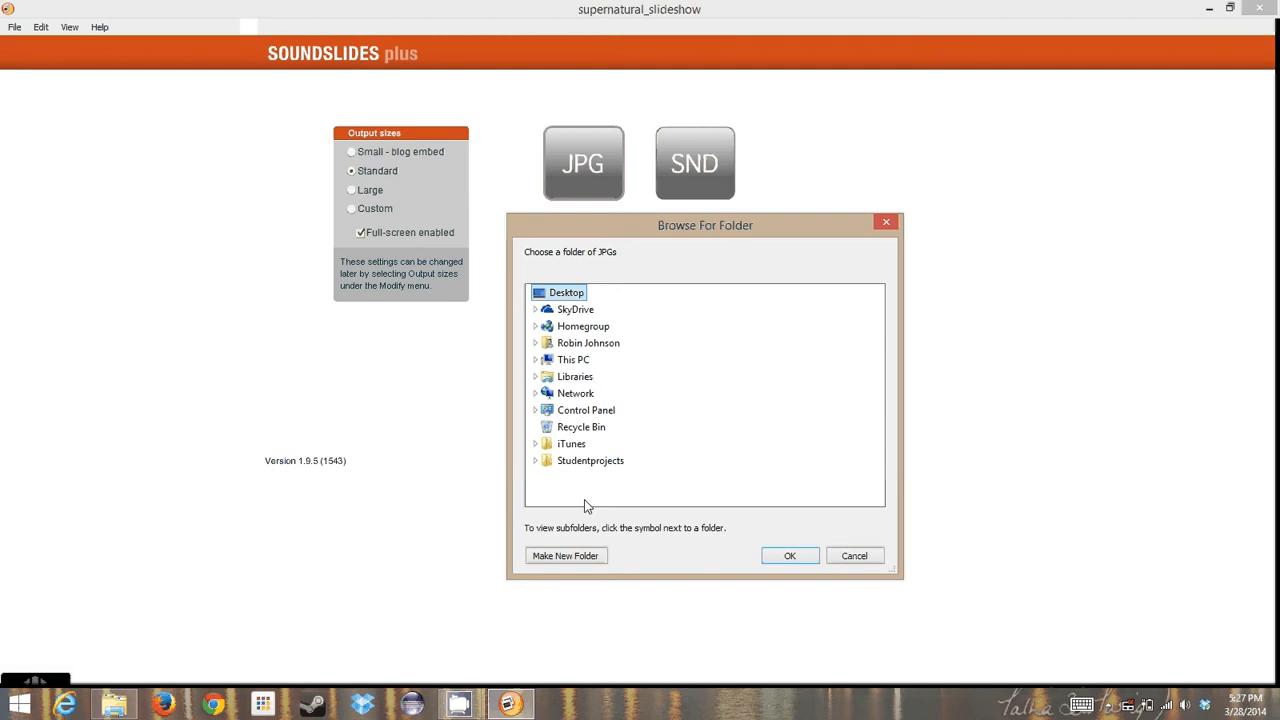
left_click(540, 344)
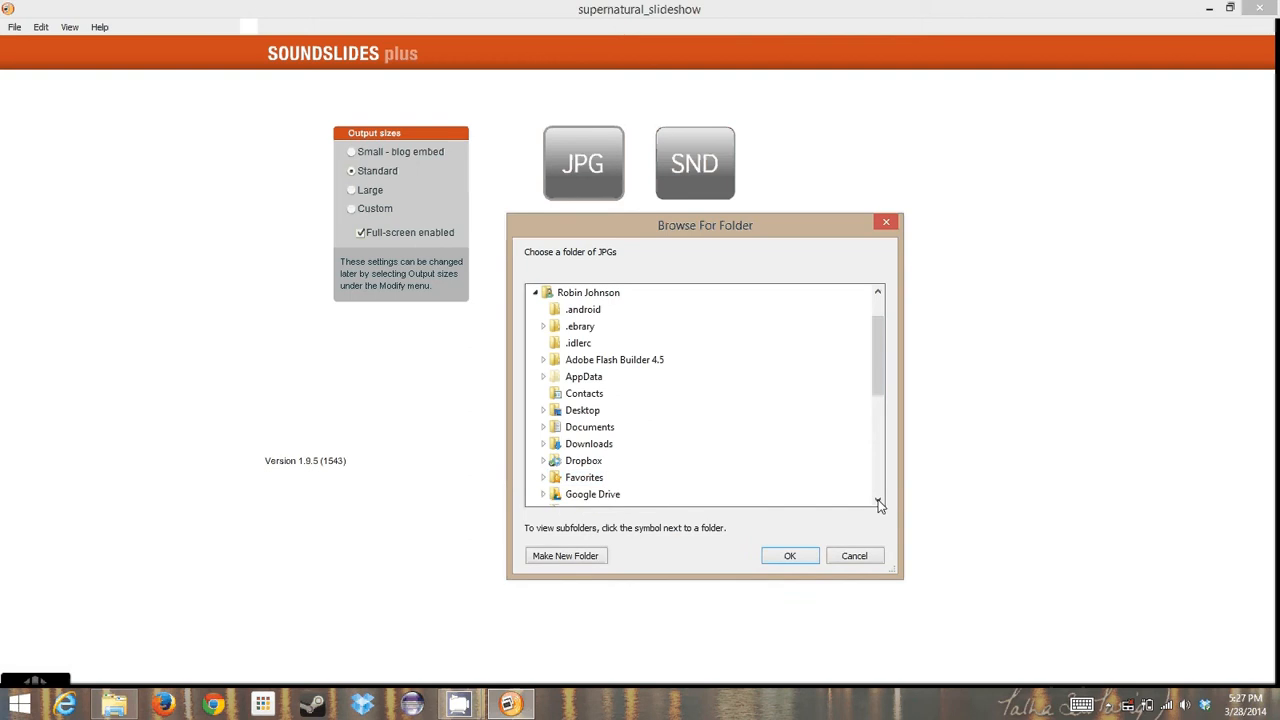
left_click_drag(878, 503, 880, 507)
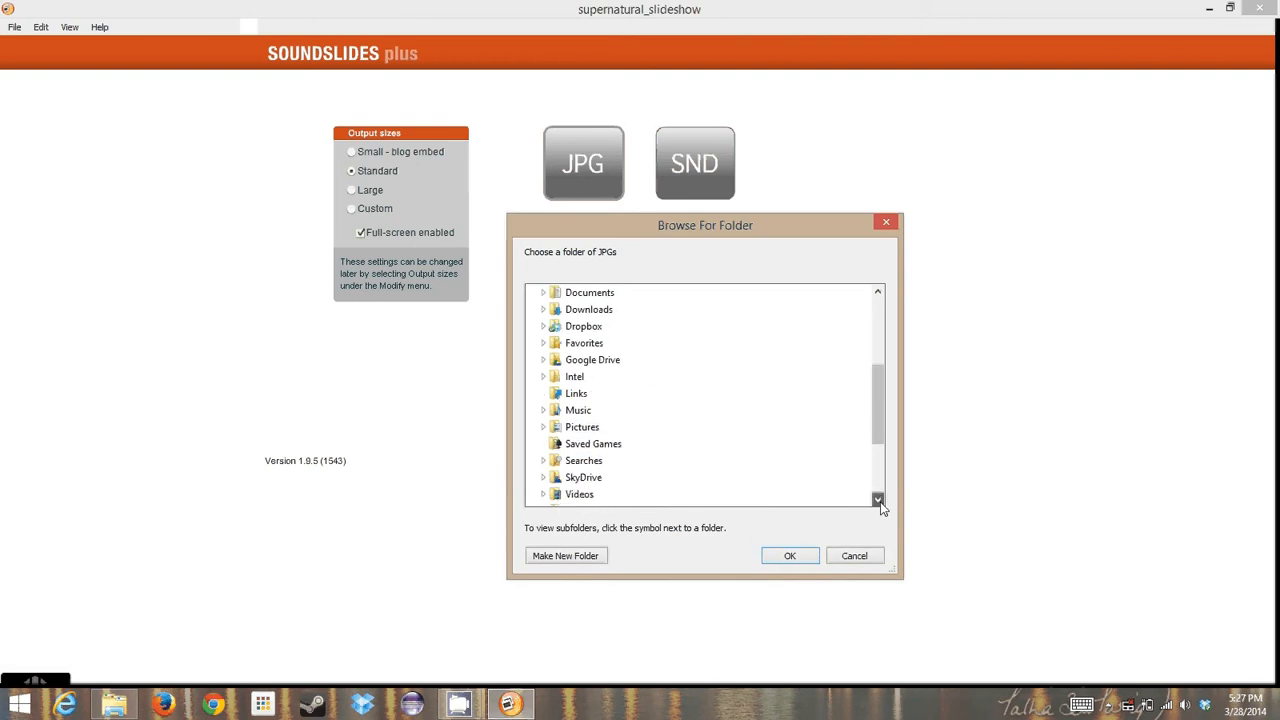
left_click(543, 427)
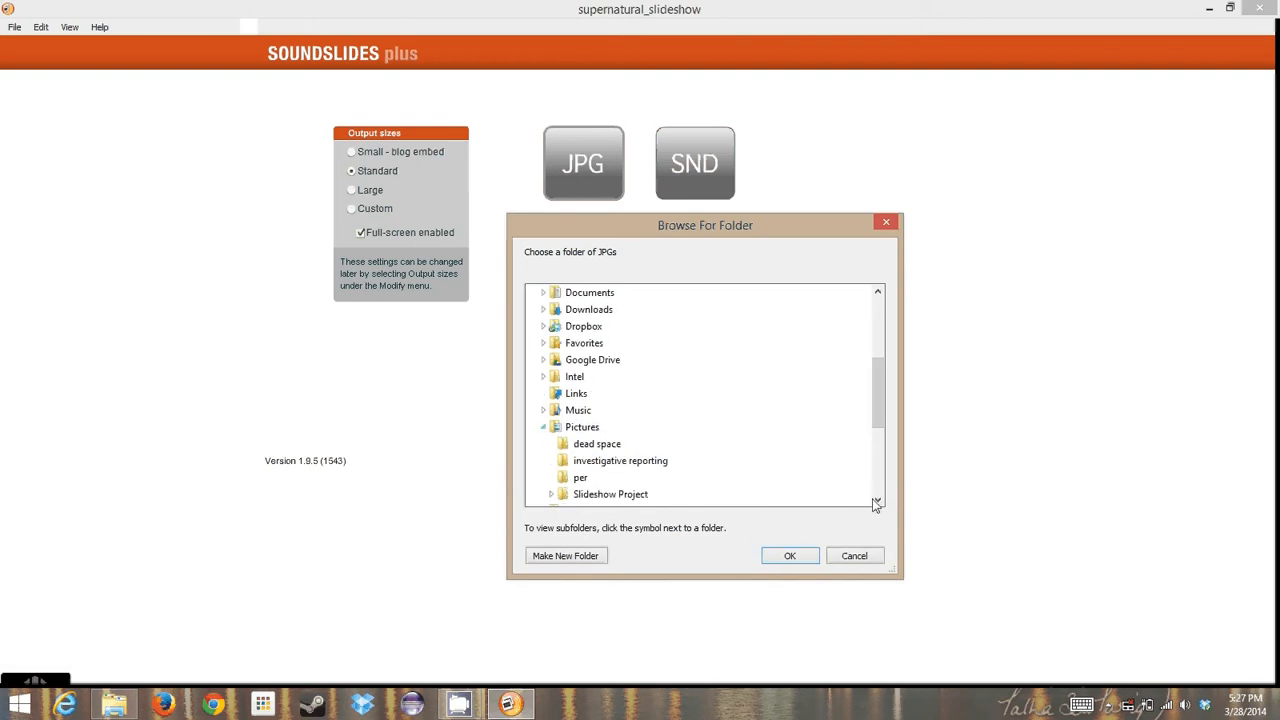
left_click_drag(880, 500, 880, 500)
double_click(563, 430)
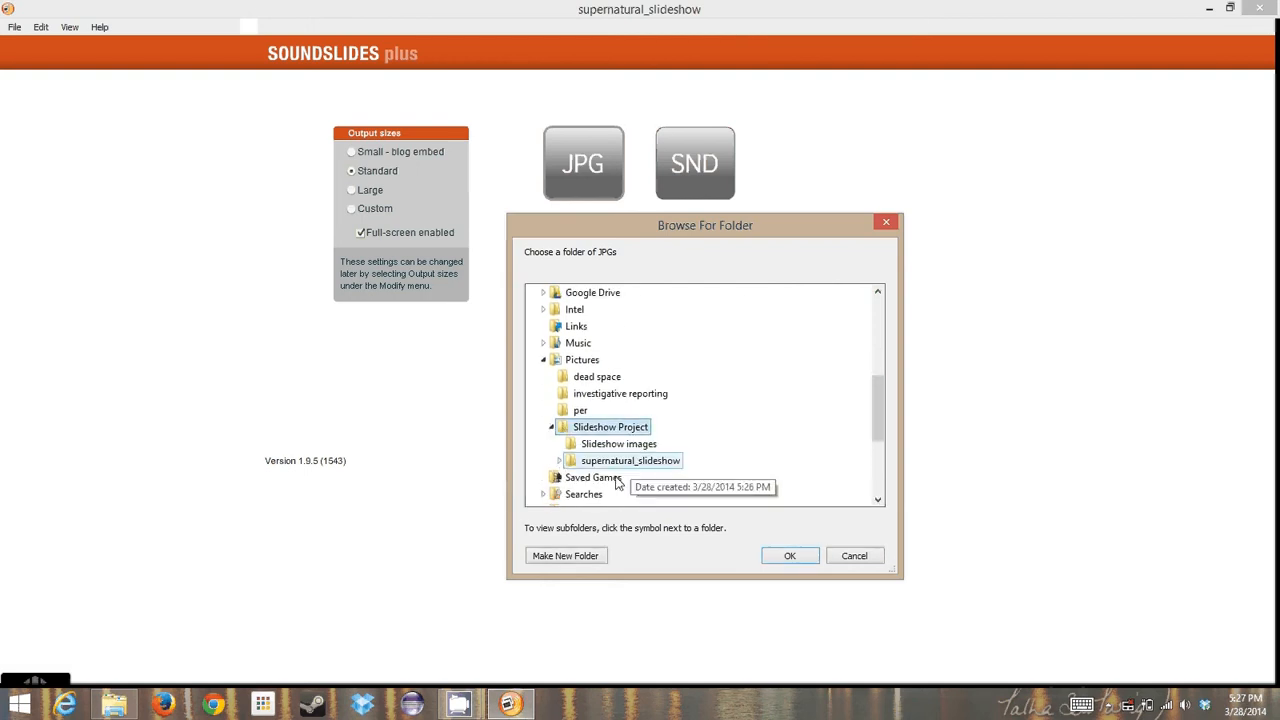
left_click(600, 444)
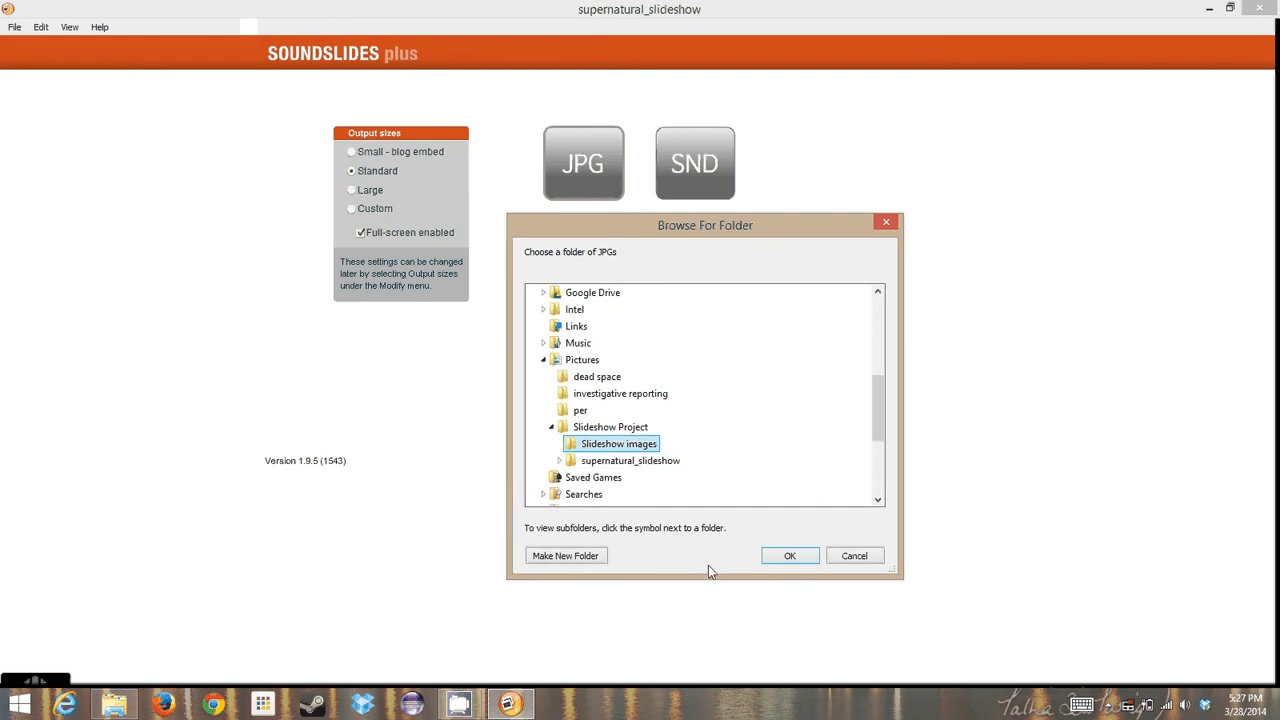
left_click(791, 556)
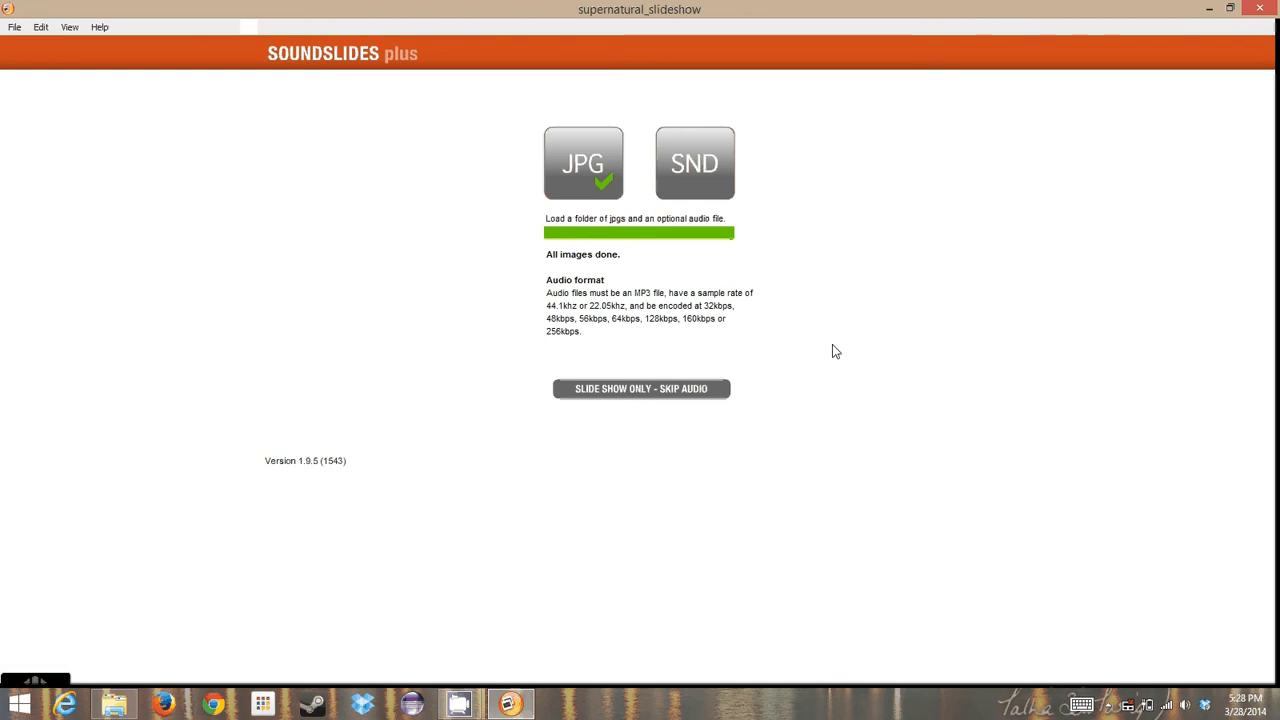
Step: Load the final edited interview MP3 from the Slideshow Project folder as the slideshow's audio
left_click(691, 170)
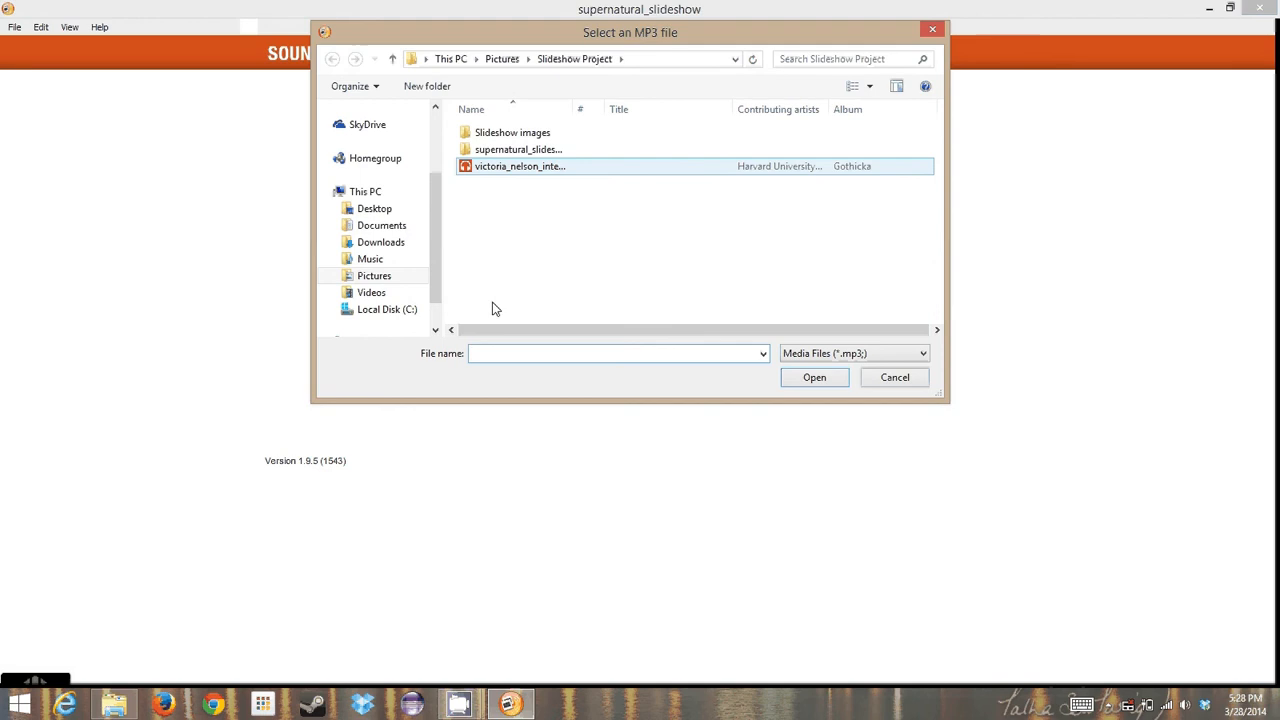
left_click(499, 166)
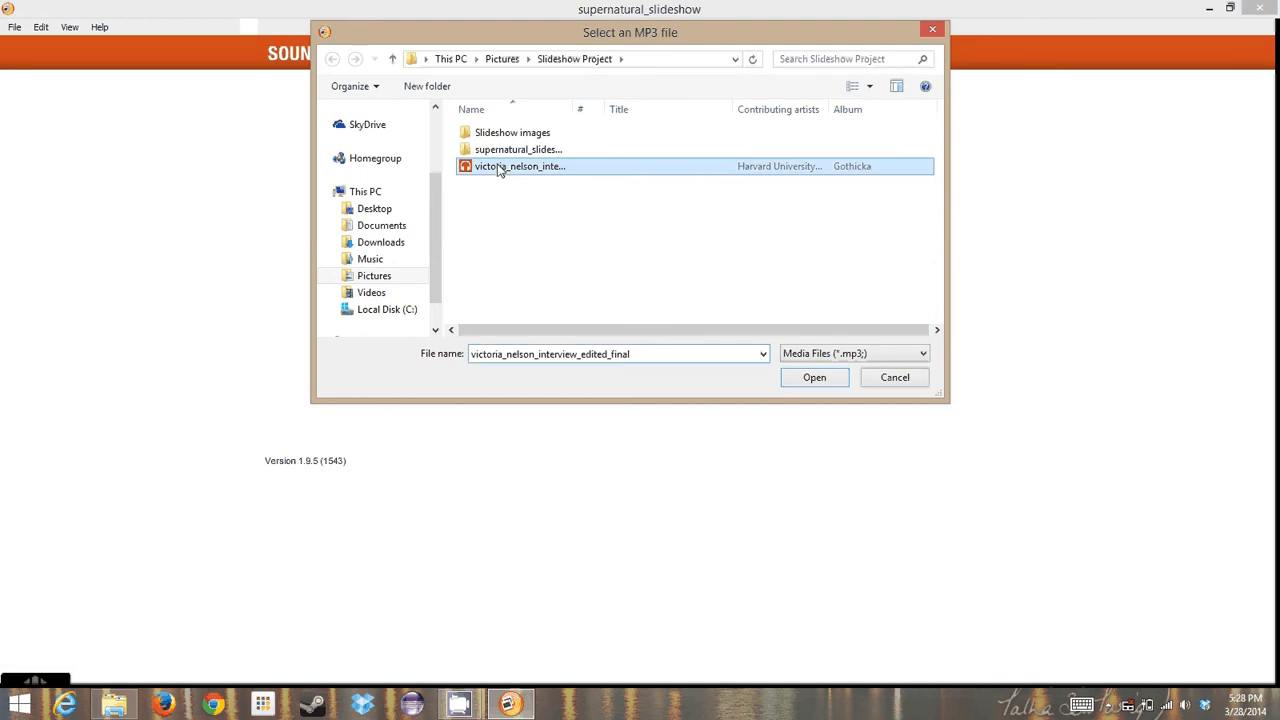
left_click(826, 379)
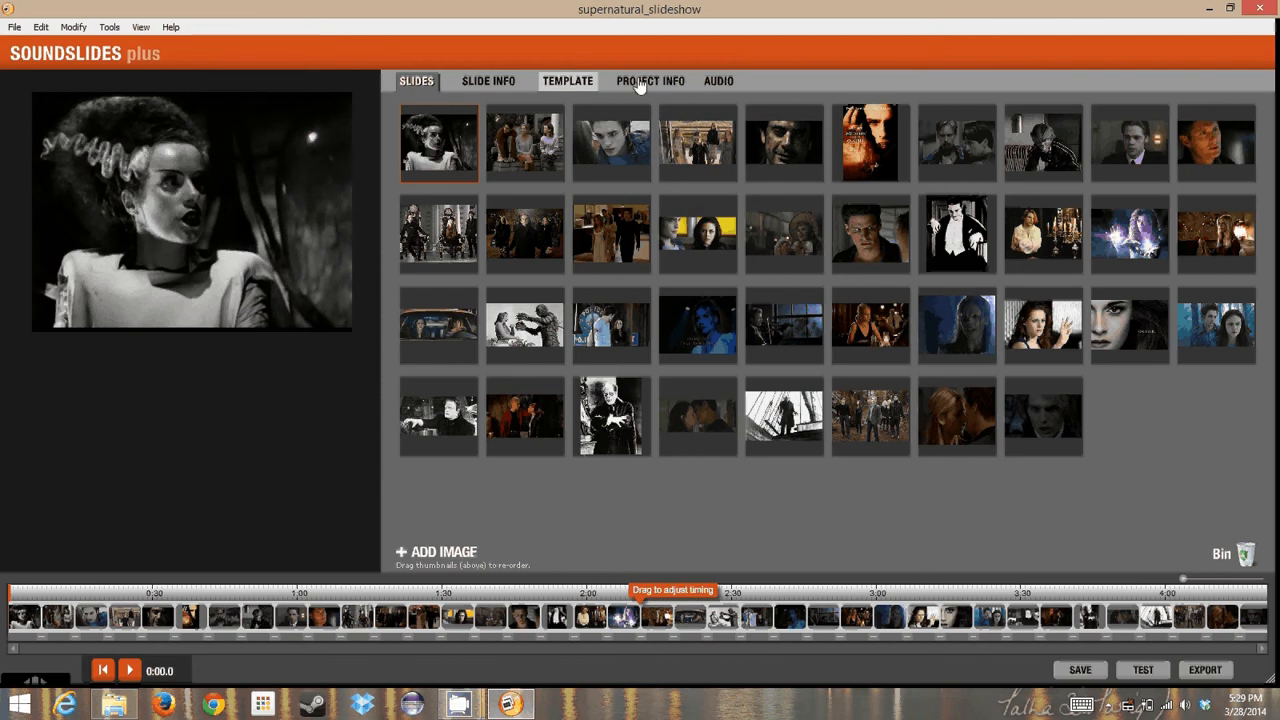
Step: Set the project headline to "Supernatural" and enter the author's full name as the credits
left_click(640, 84)
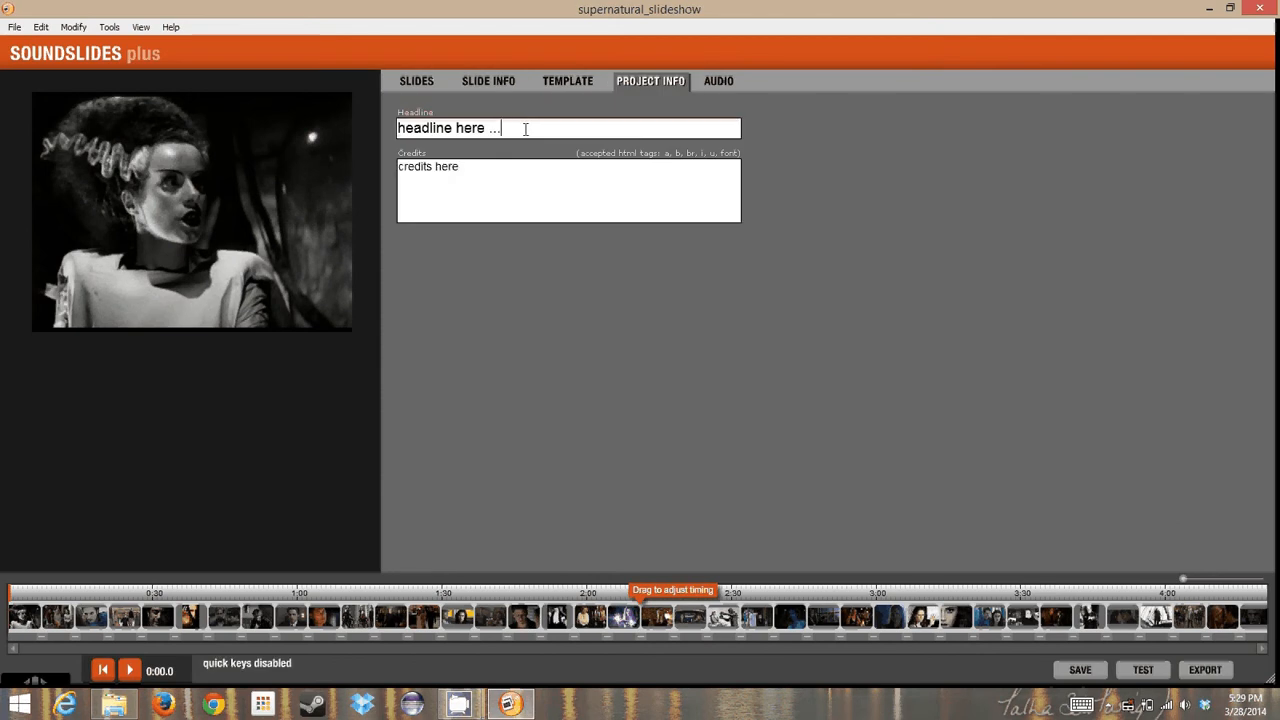
left_click_drag(525, 129, 335, 132)
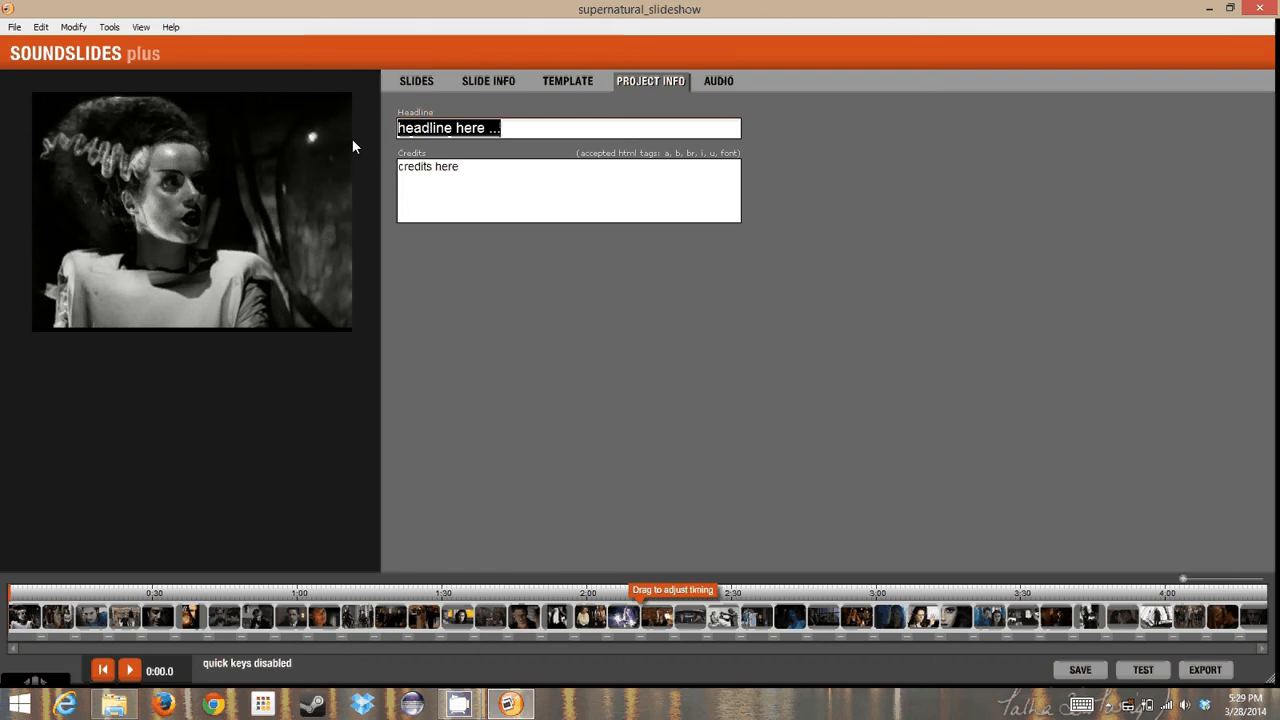
type("Supernat")
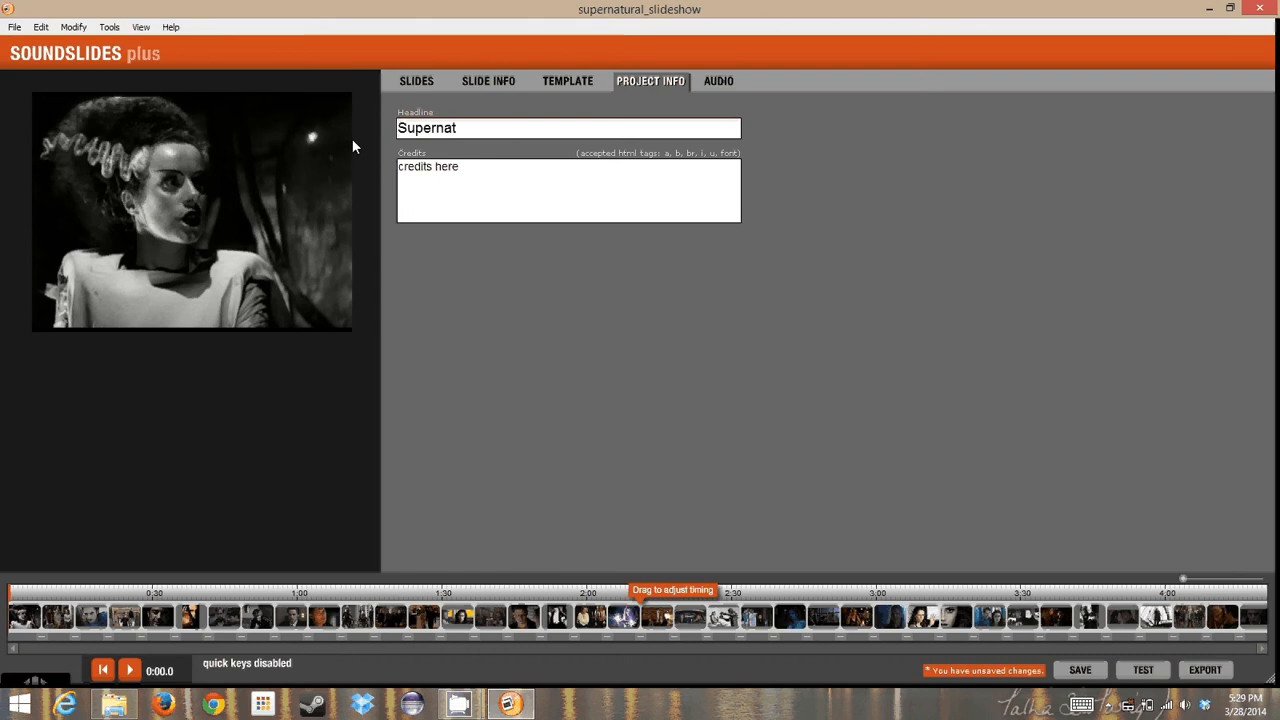
type("urali")
key("BackSpace")
left_click_drag(471, 171, 441, 168)
left_click_drag(357, 160, 355, 160)
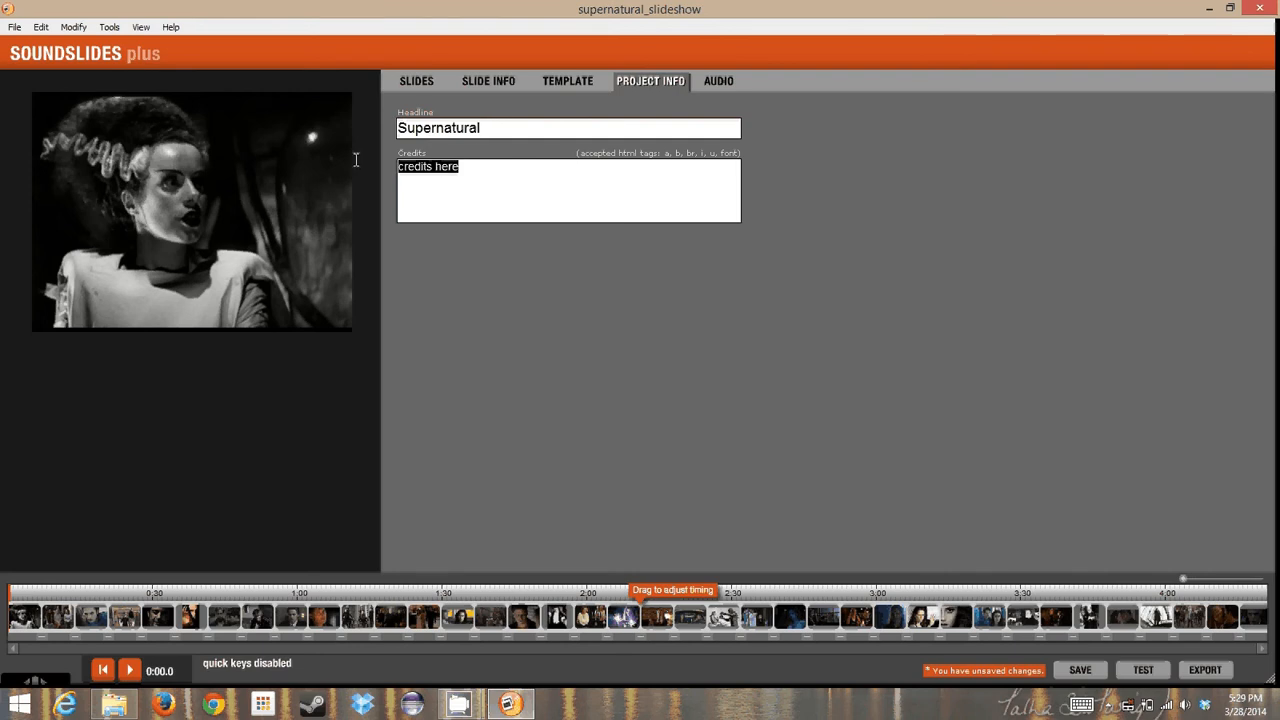
type("Robin Johnson")
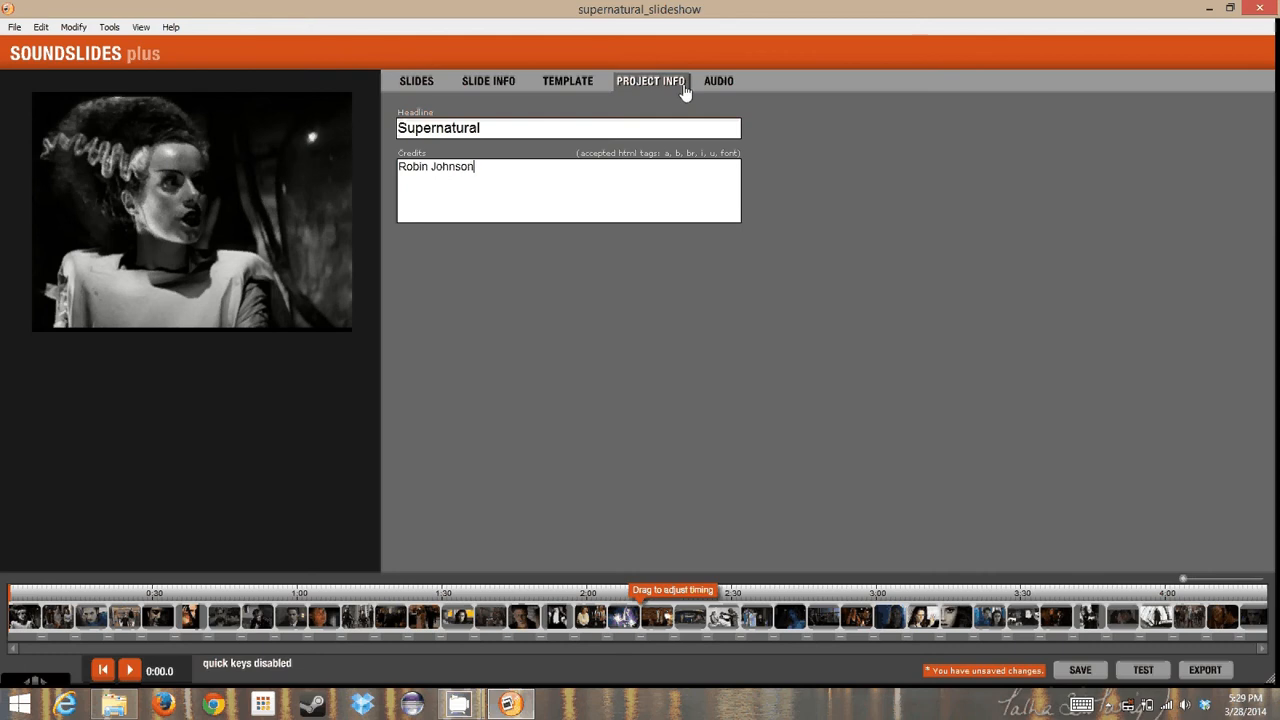
Step: Reorder the slides so the close-up face image with the word FOREVER comes first
left_click(418, 84)
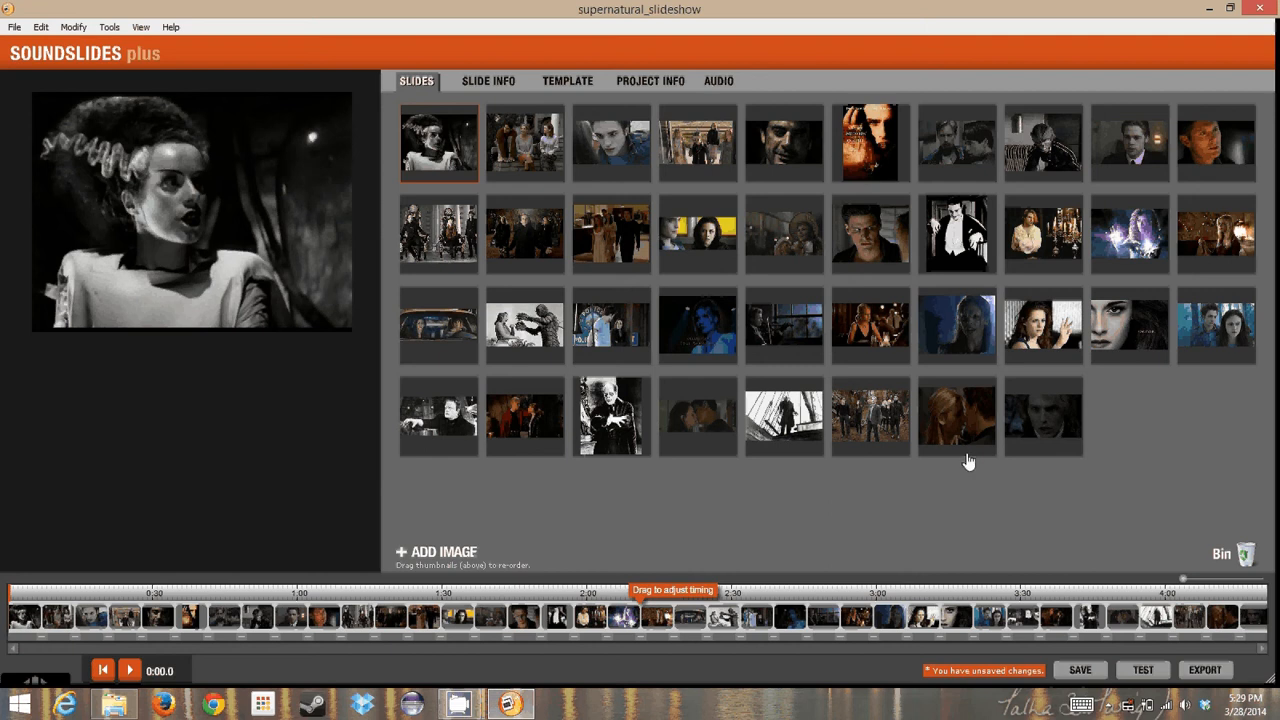
left_click_drag(1130, 335, 958, 325)
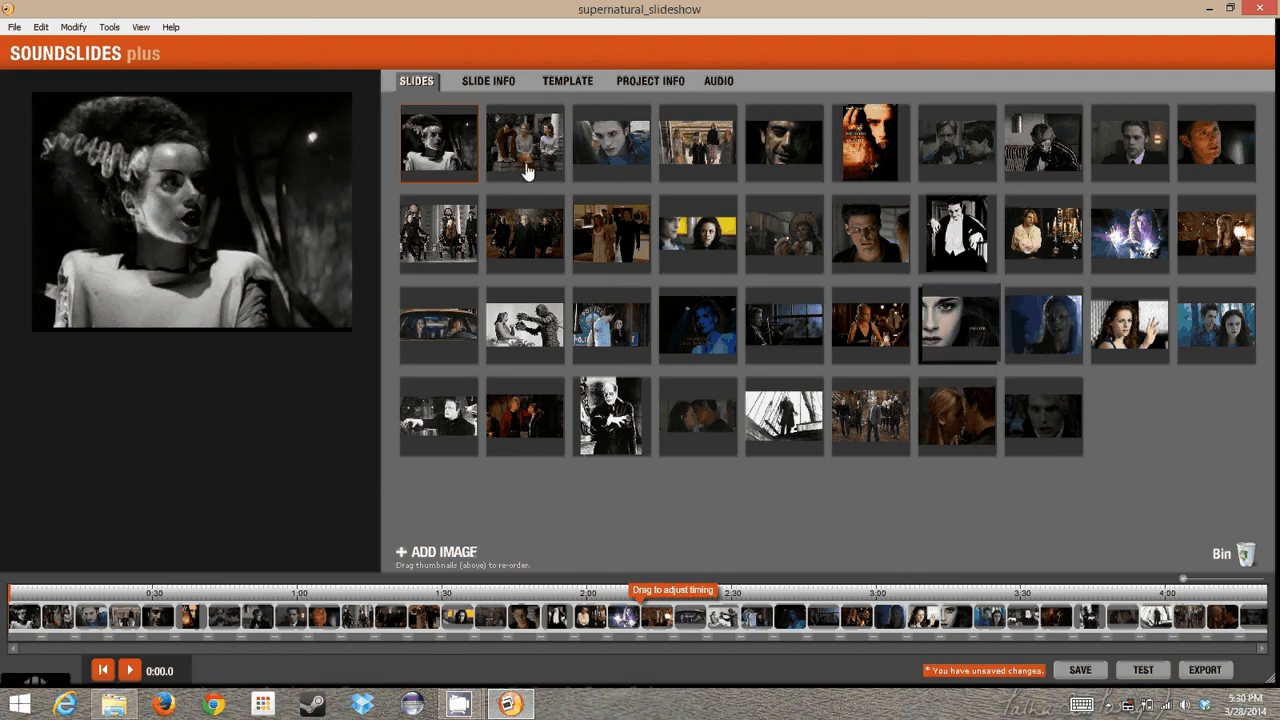
left_click_drag(527, 172, 449, 150)
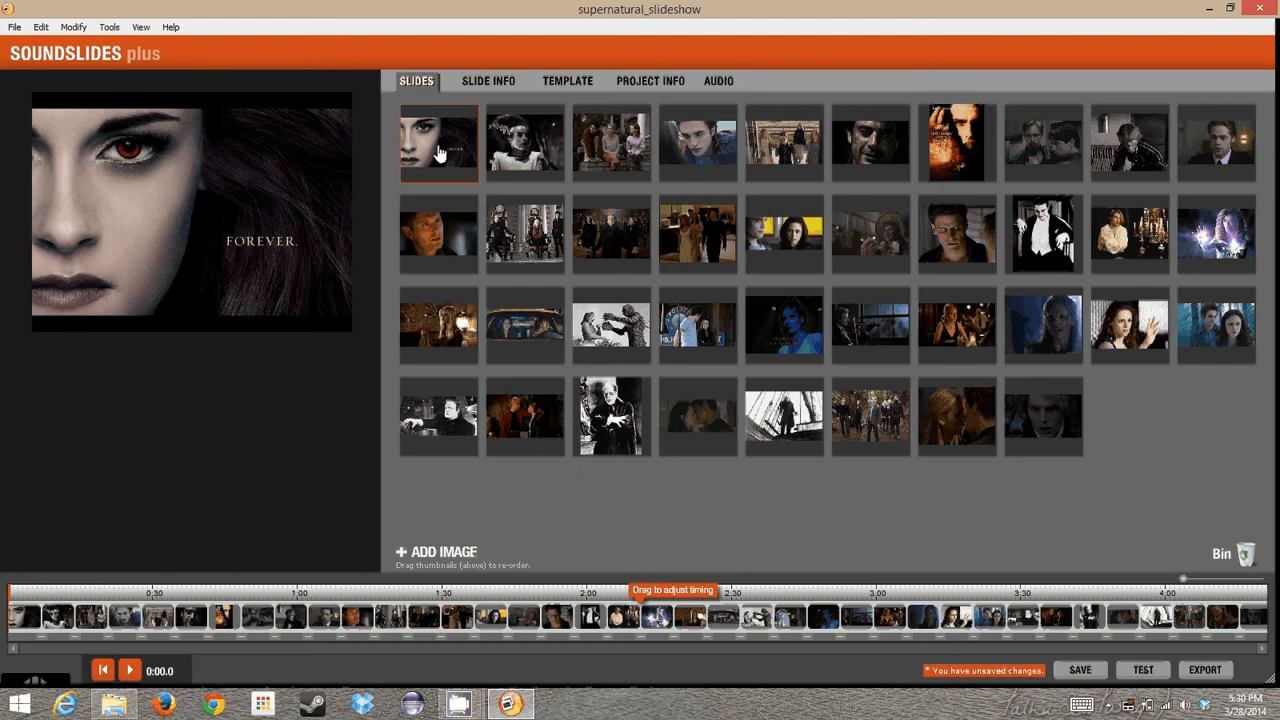
Step: Add a lower third to the audio track with the name "Supernatural" and the title "Monsters in pop culture"
left_click(720, 82)
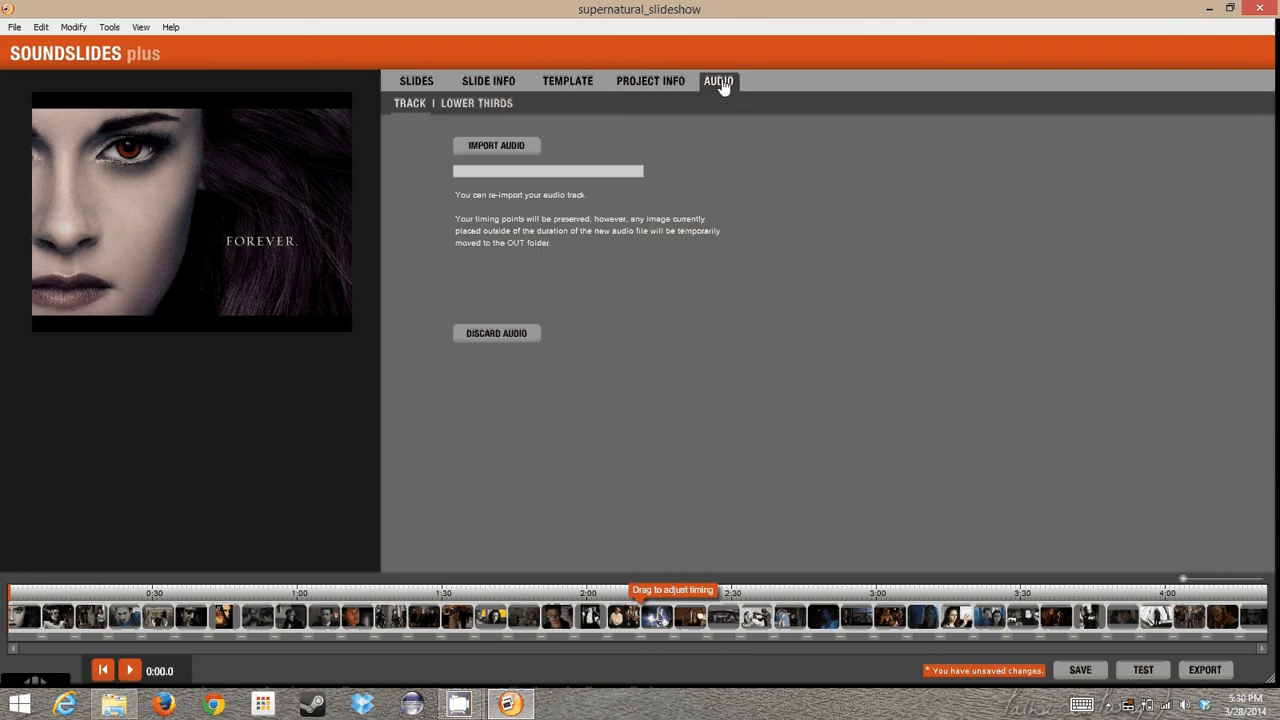
left_click(463, 104)
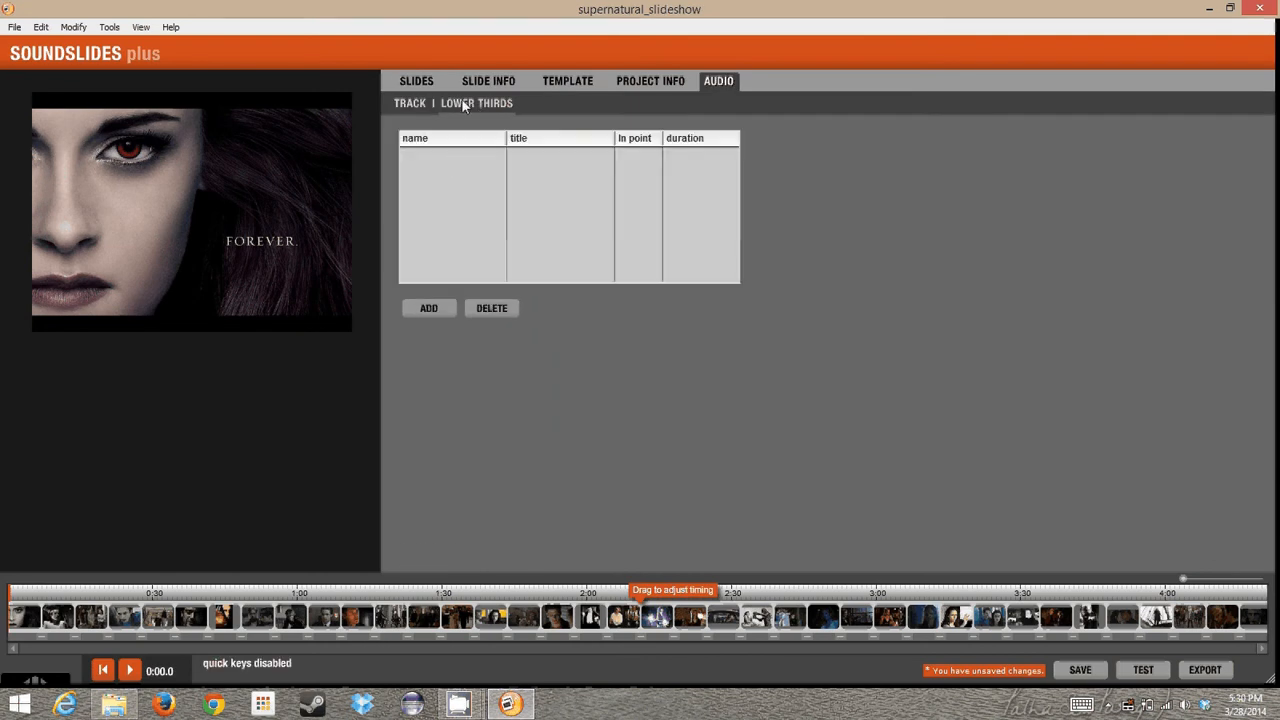
left_click(429, 308)
left_click(426, 157)
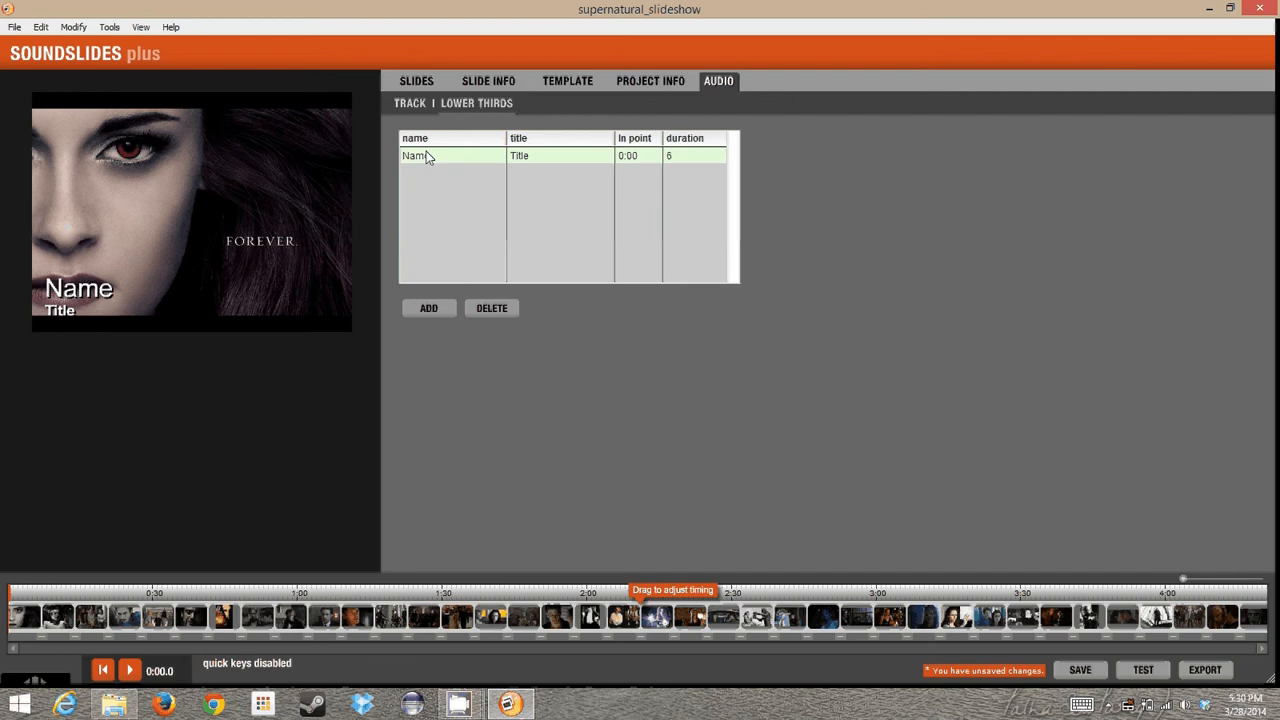
left_click(426, 157)
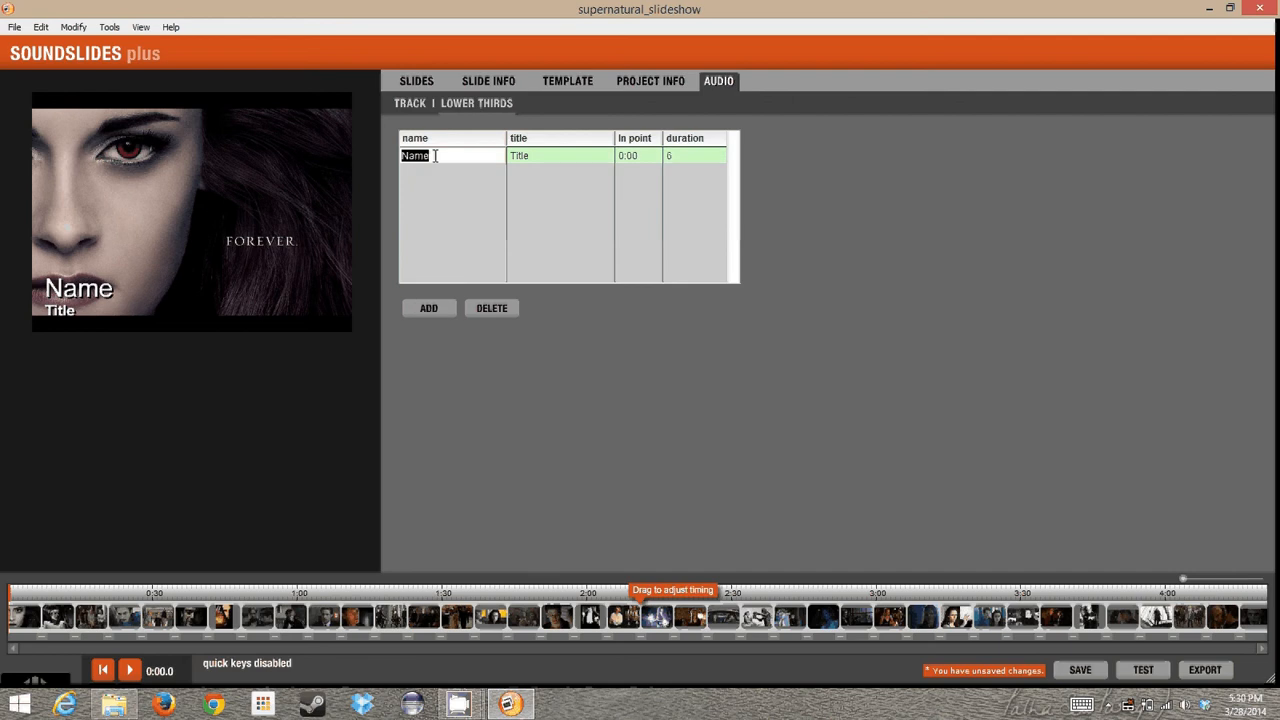
type("Supernatural")
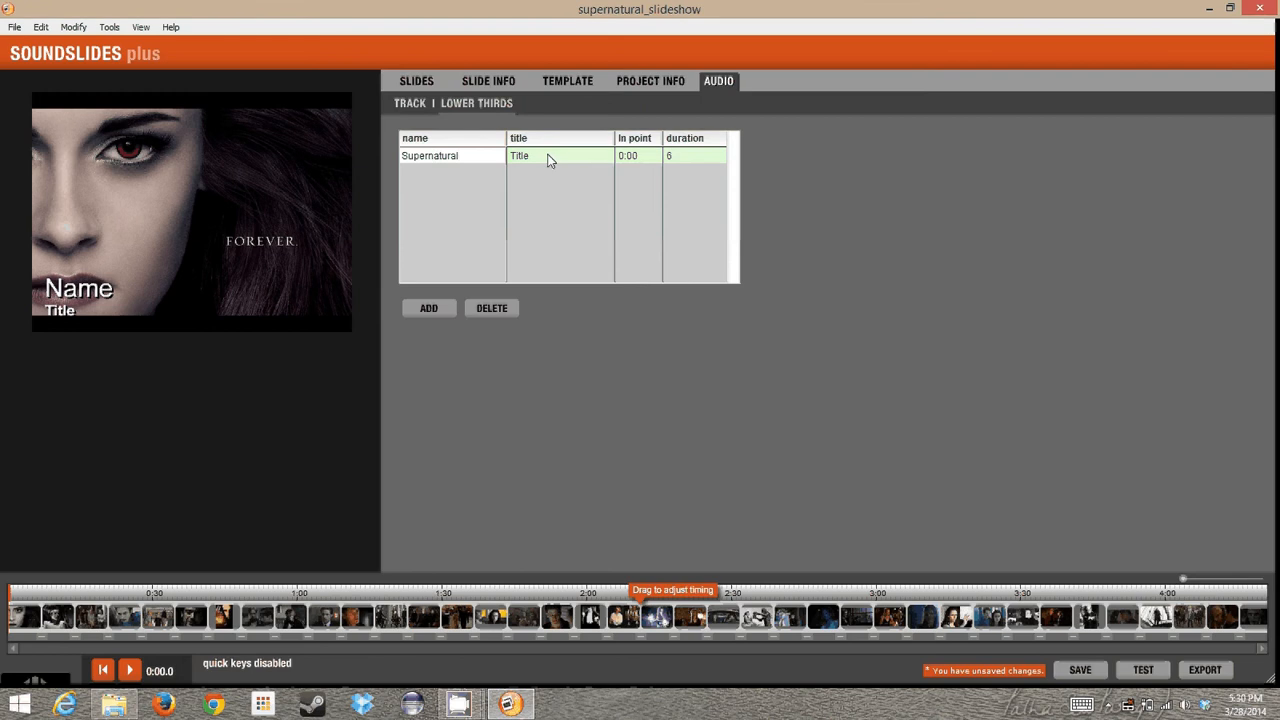
left_click(547, 160)
type("Mon")
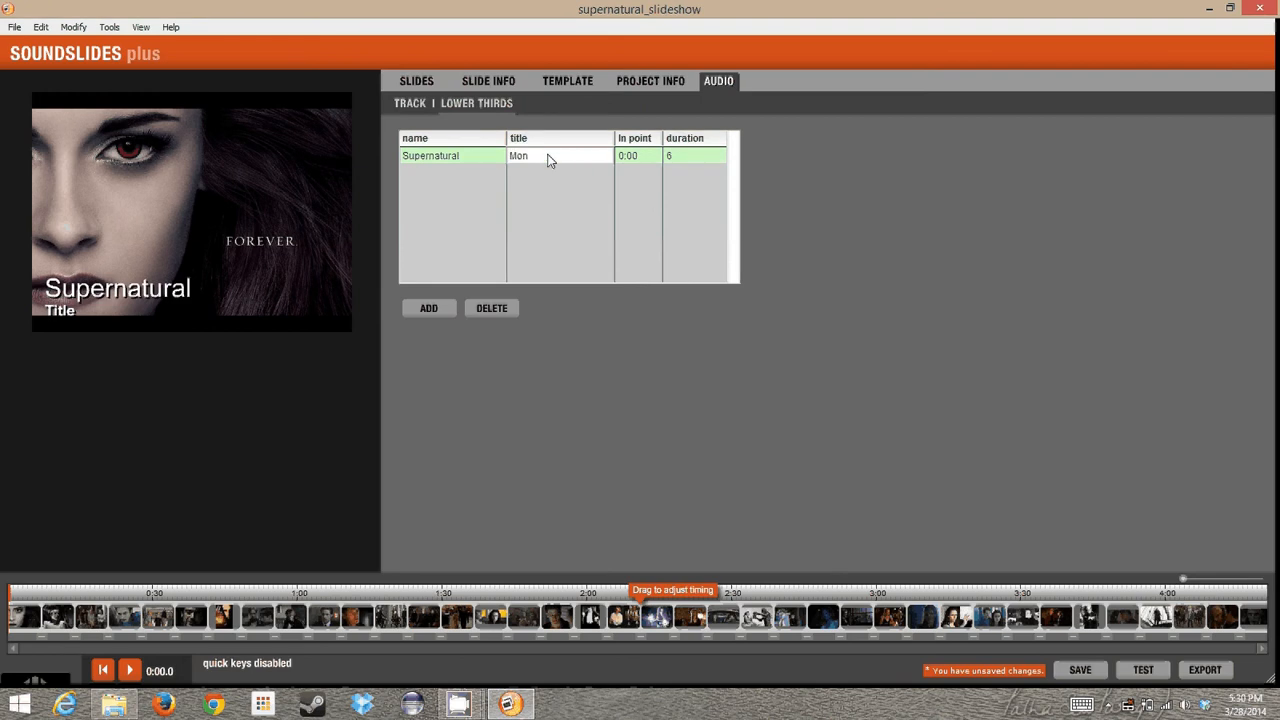
type("sters in pop culture")
Step: Set the lower third's duration to 4 and scrub the start of the timeline to preview it
left_click(683, 156)
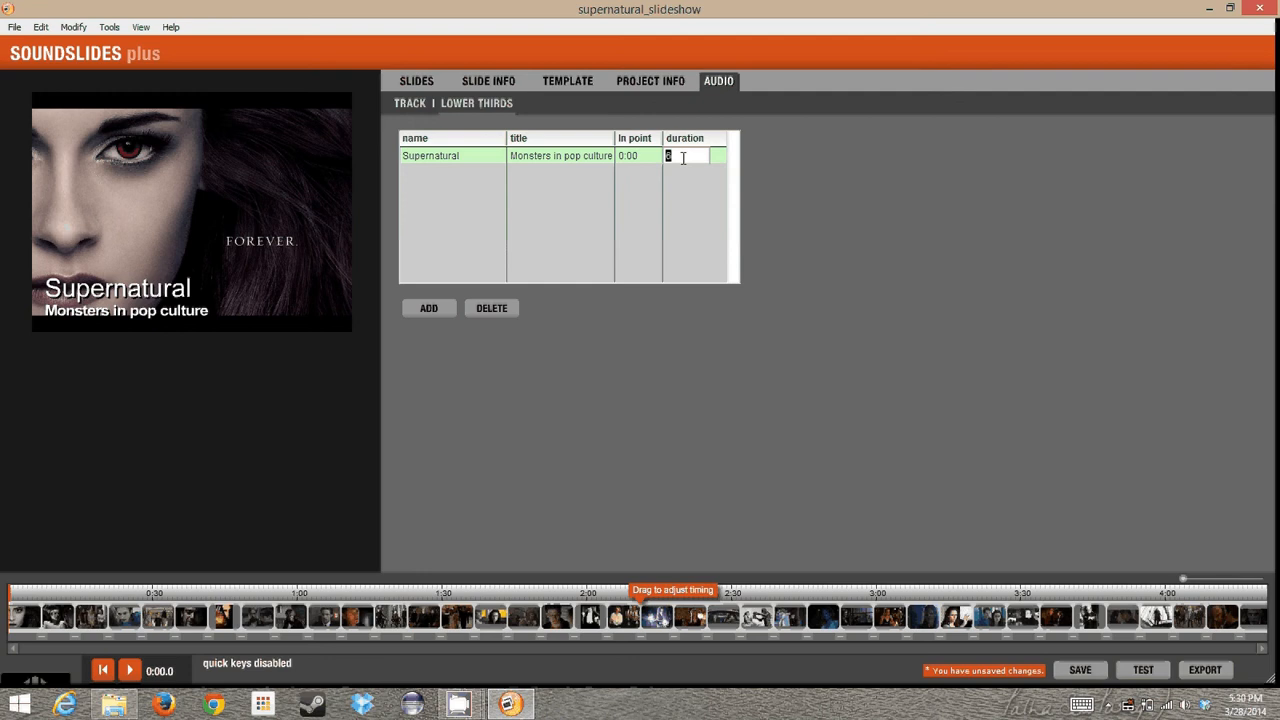
type("4")
mouse_move(12, 597)
left_mouse_down()
mouse_move(72, 600)
mouse_move(5, 597)
left_mouse_up()
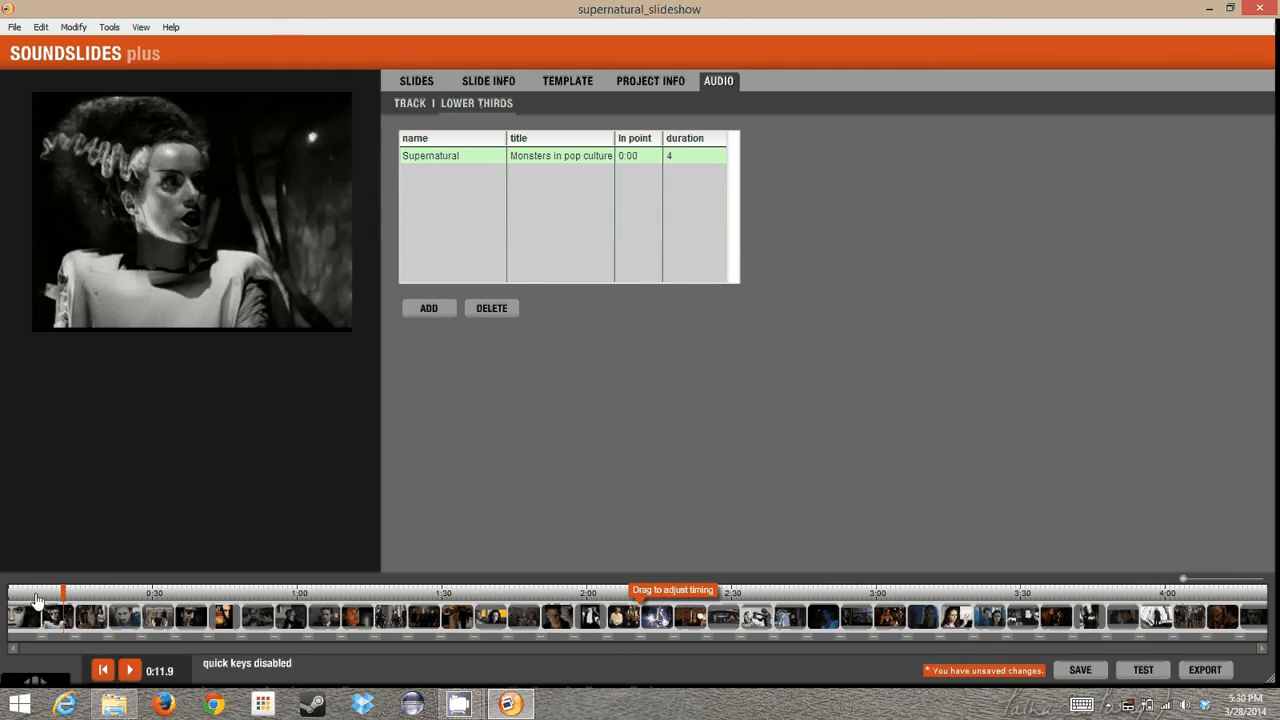
left_click(12, 597)
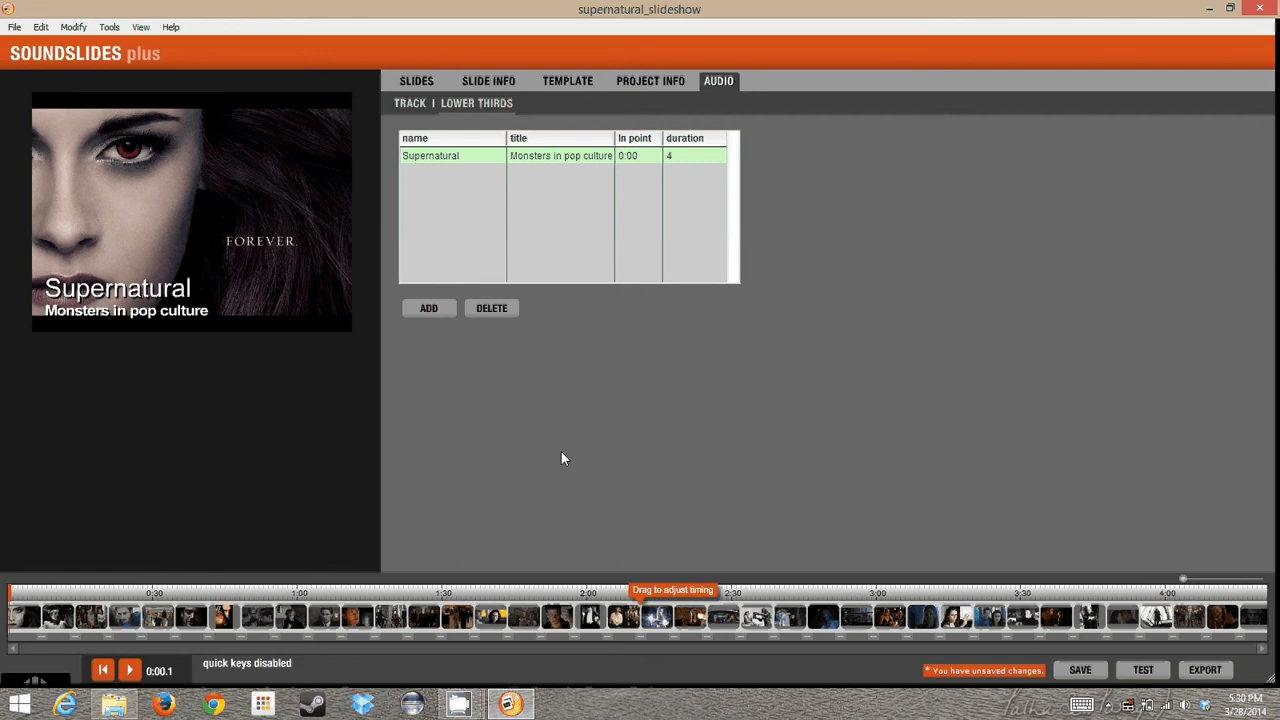
Step: Play the opening of the slideshow and shorten the first slide on the timeline to about 3 seconds
left_click(418, 84)
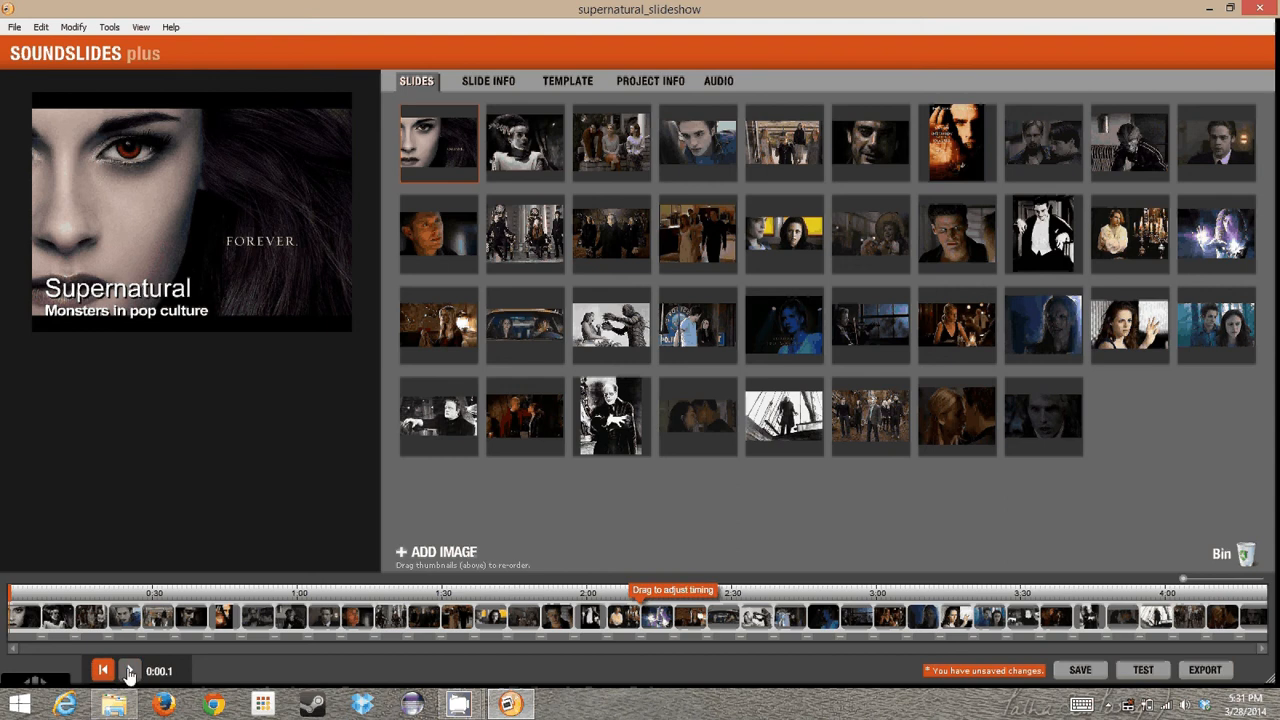
left_click(130, 672)
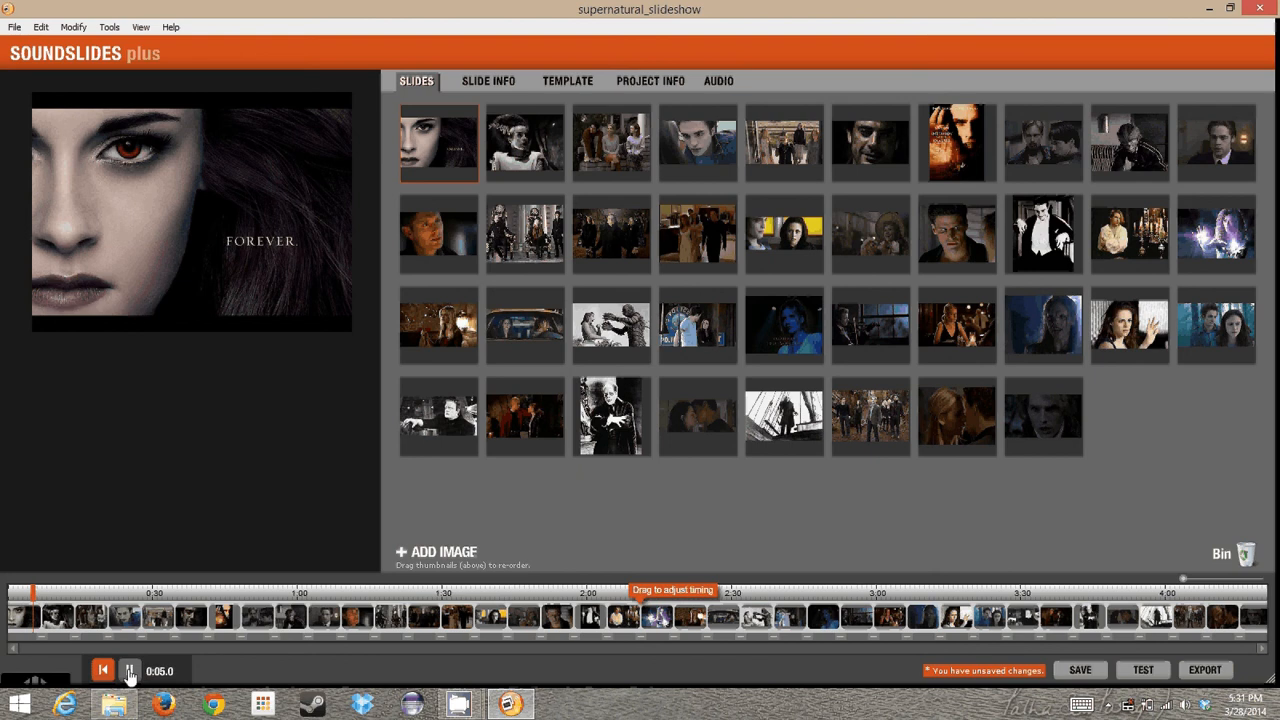
left_click(129, 671)
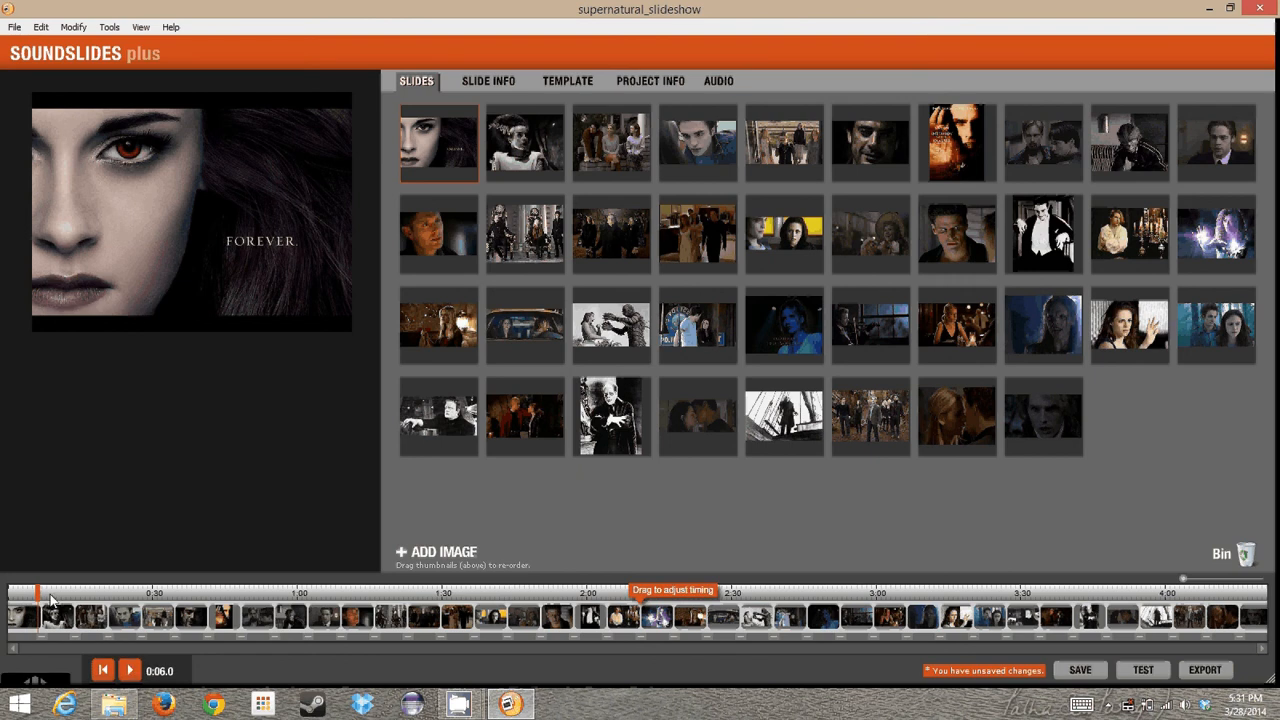
left_click_drag(40, 624, 25, 624)
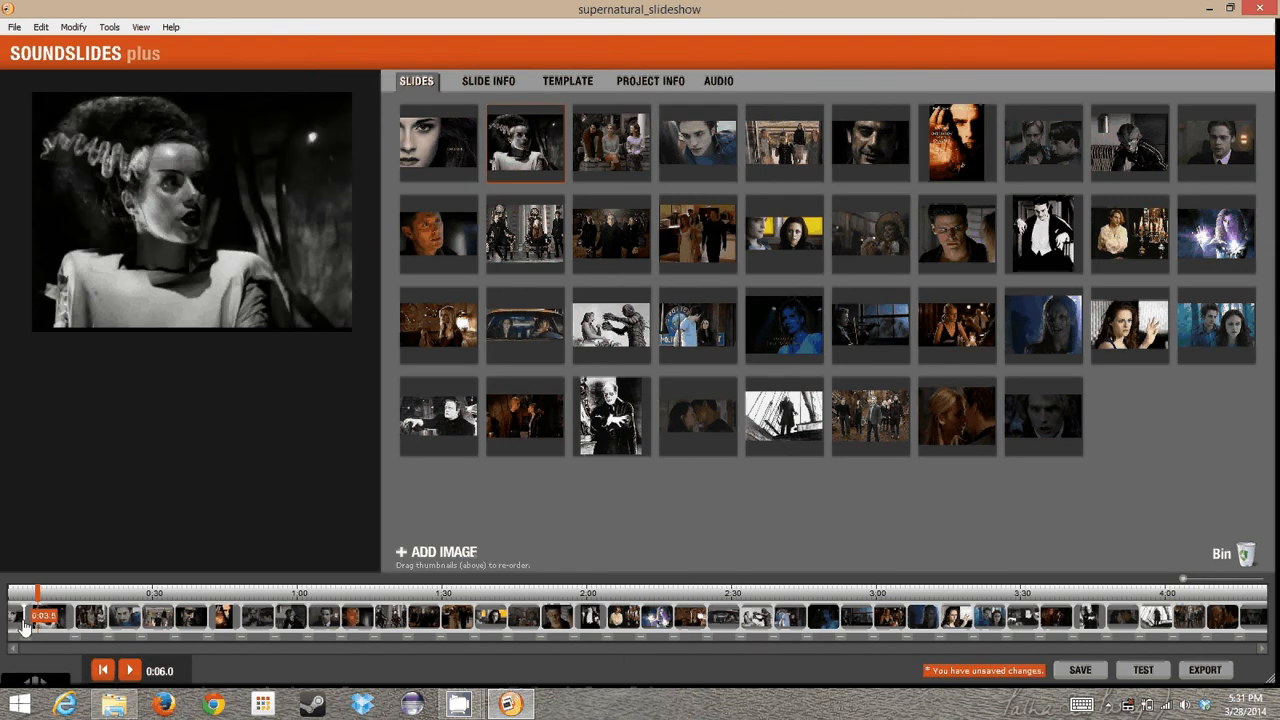
left_click_drag(40, 599, 22, 604)
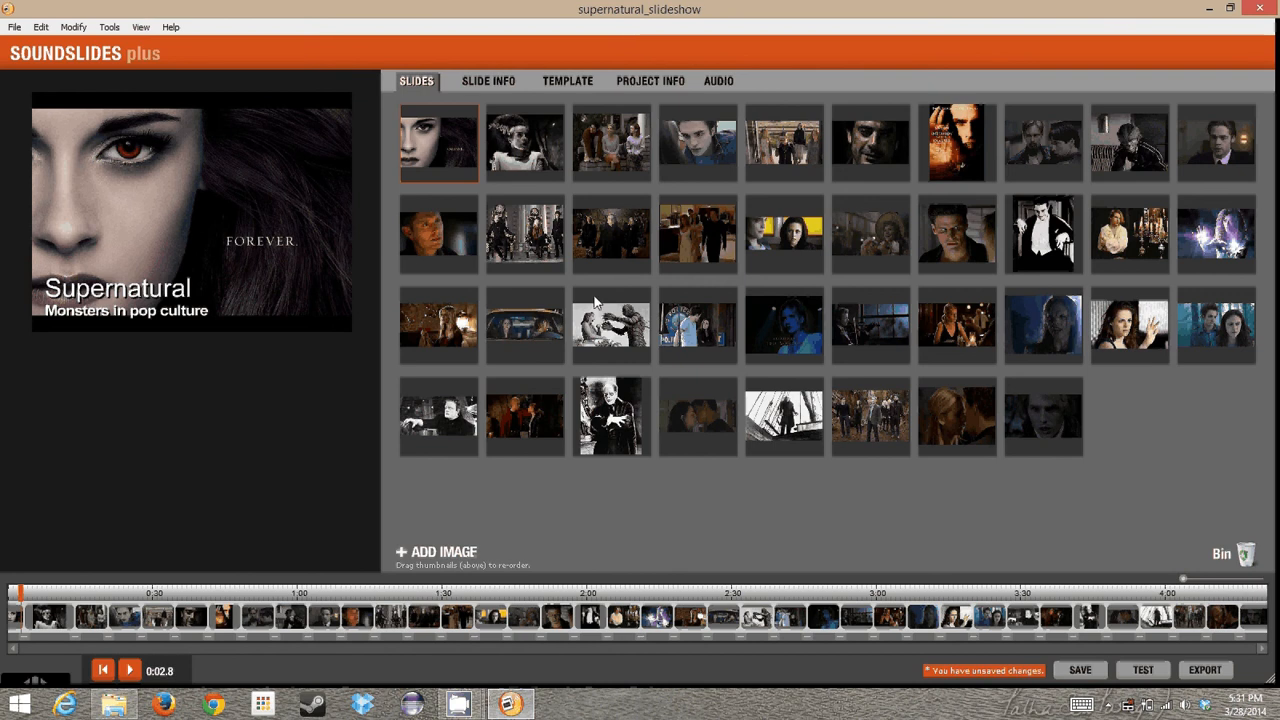
Step: Place the ship-rigging figure, the crouching creature and the caped vampire image as the second, third and fourth slides
left_click_drag(783, 415, 650, 312)
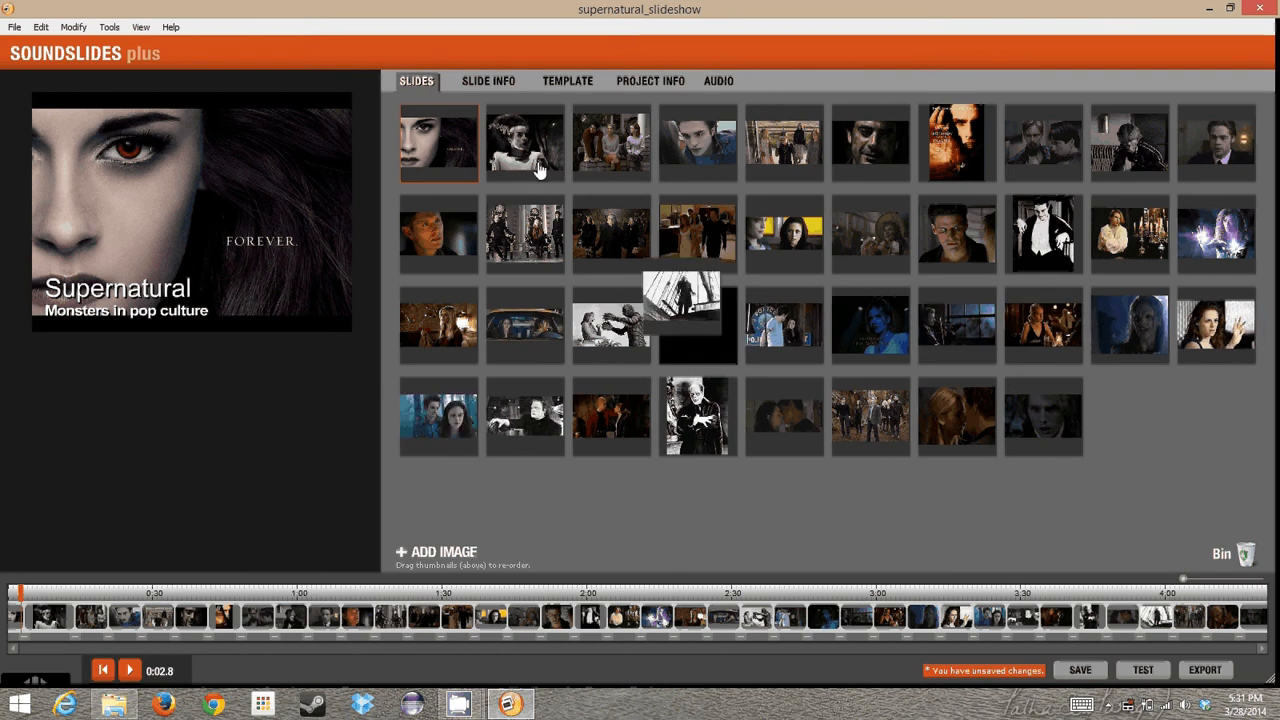
left_click_drag(537, 170, 520, 163)
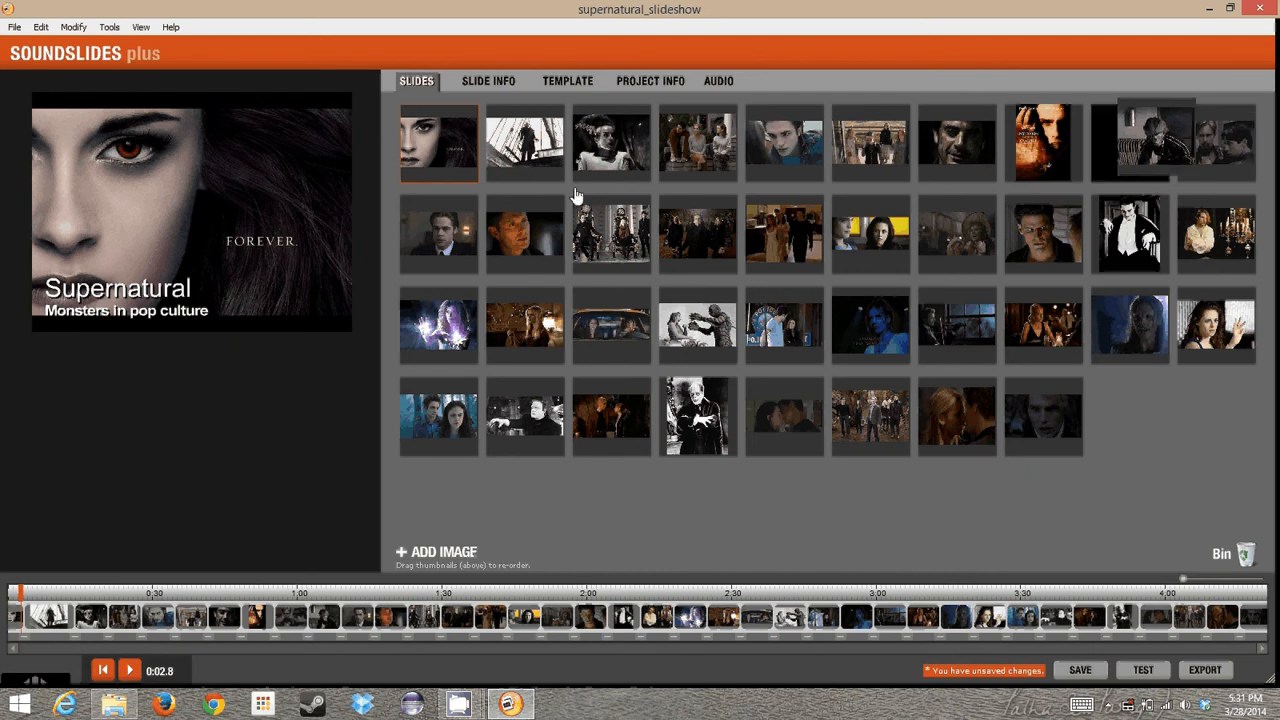
left_click_drag(577, 195, 579, 194)
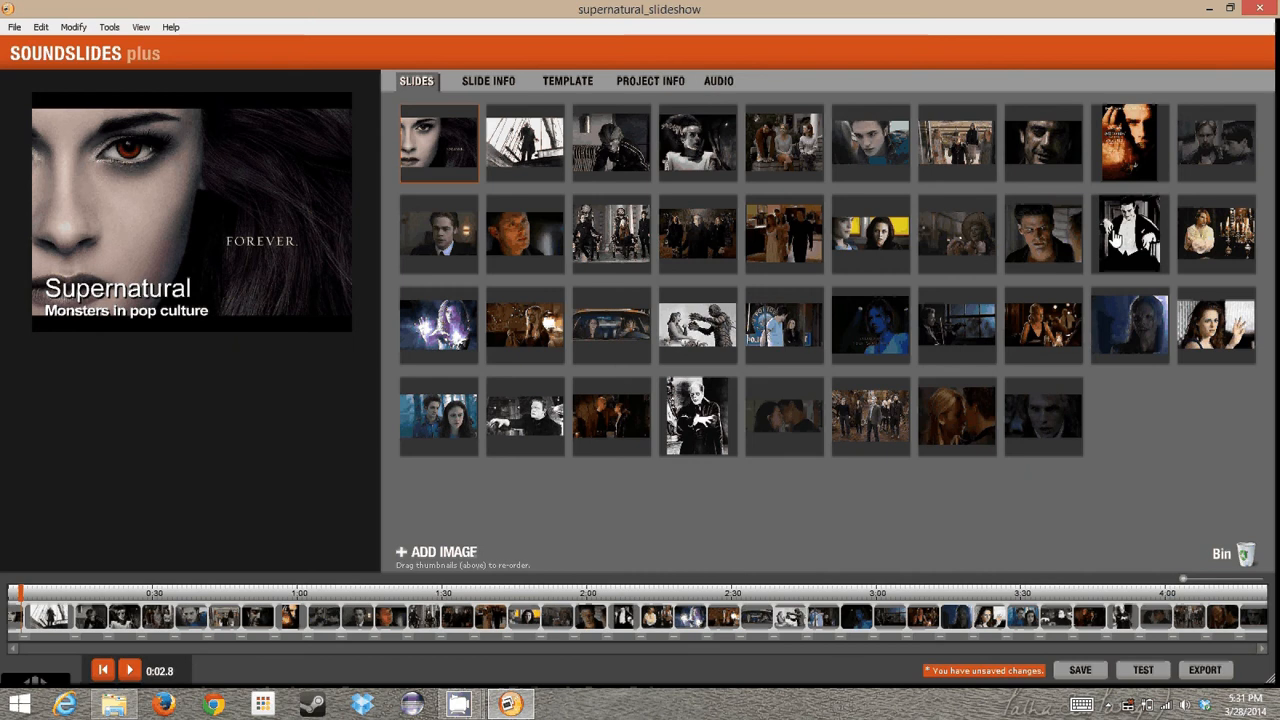
left_click_drag(1115, 235, 712, 148)
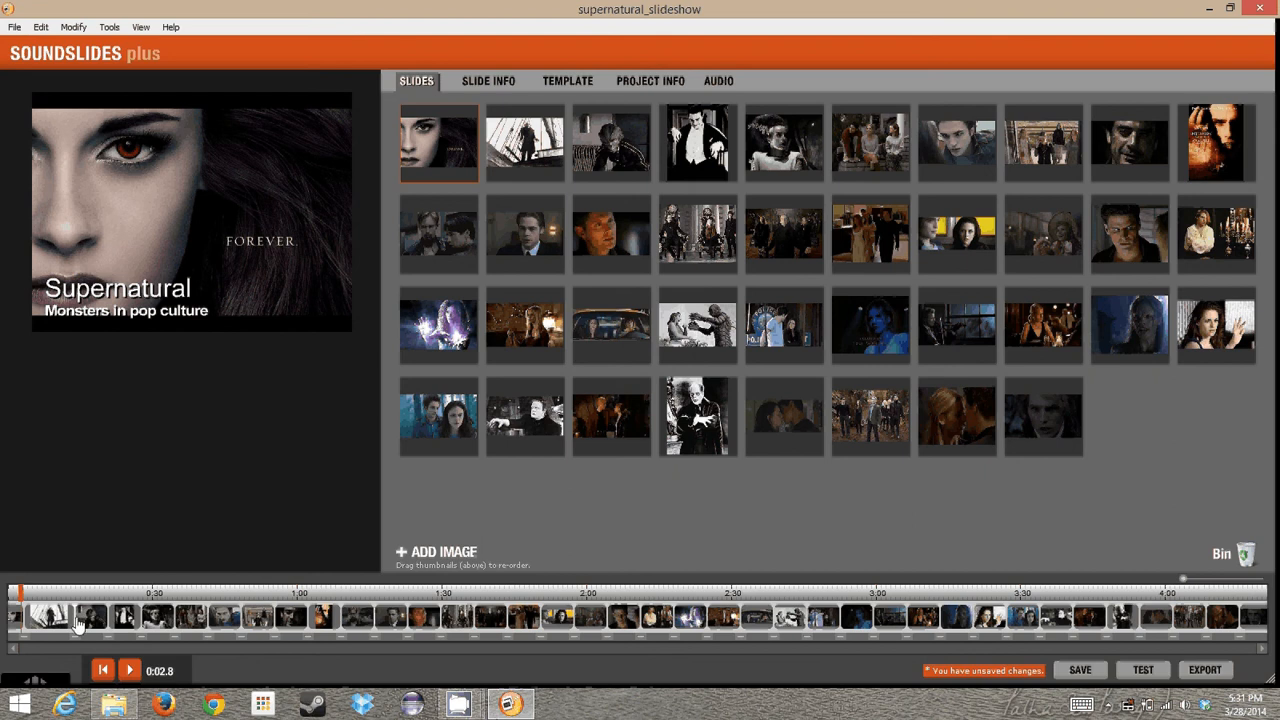
Step: Shorten the second, third and fourth slides on the timeline and play the slideshow from the start to check the timing
mouse_move(78, 620)
left_mouse_down()
mouse_move(41, 620)
mouse_move(55, 625)
left_mouse_up()
left_click_drag(135, 628, 100, 620)
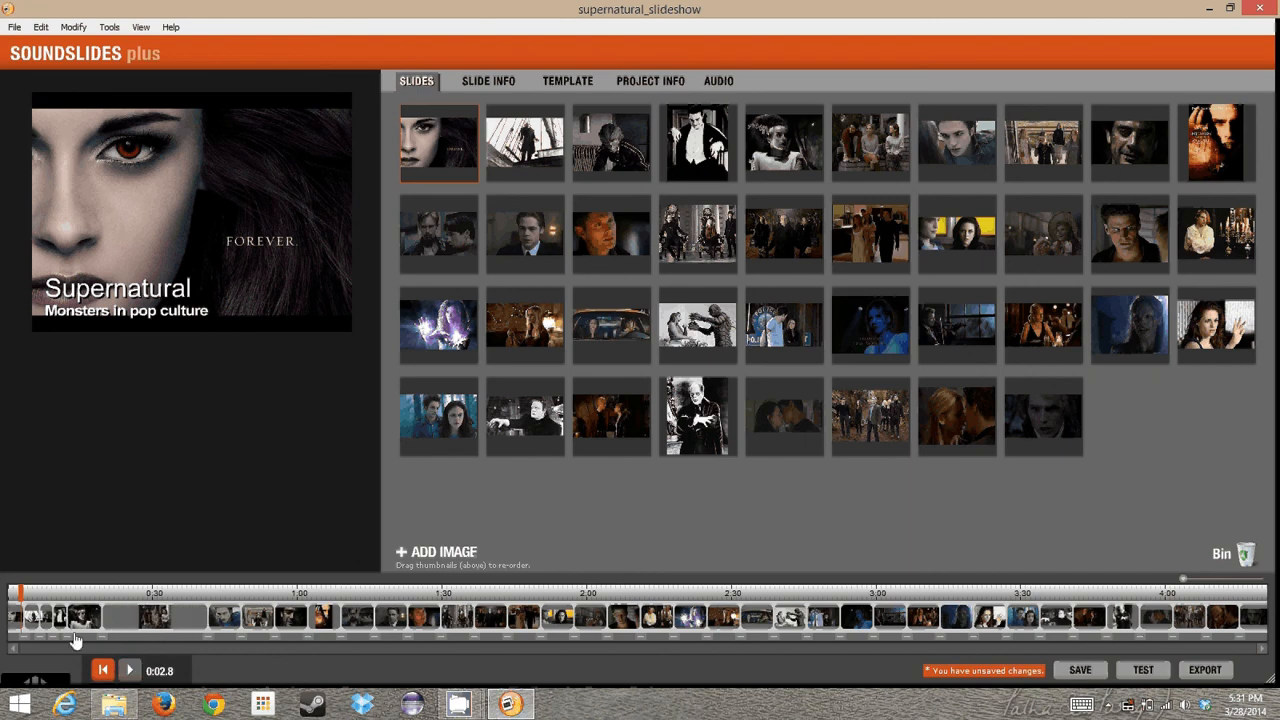
left_click(17, 597)
left_click_drag(17, 597, 14, 597)
left_click(131, 674)
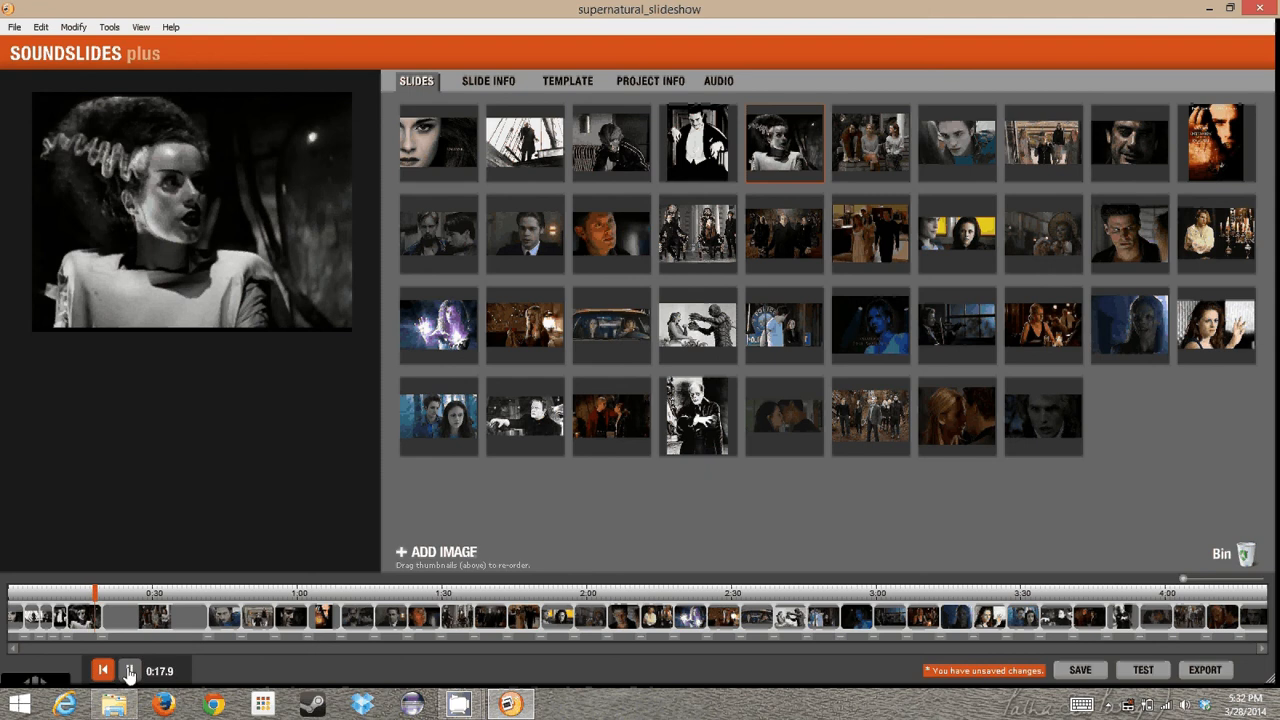
left_click(129, 671)
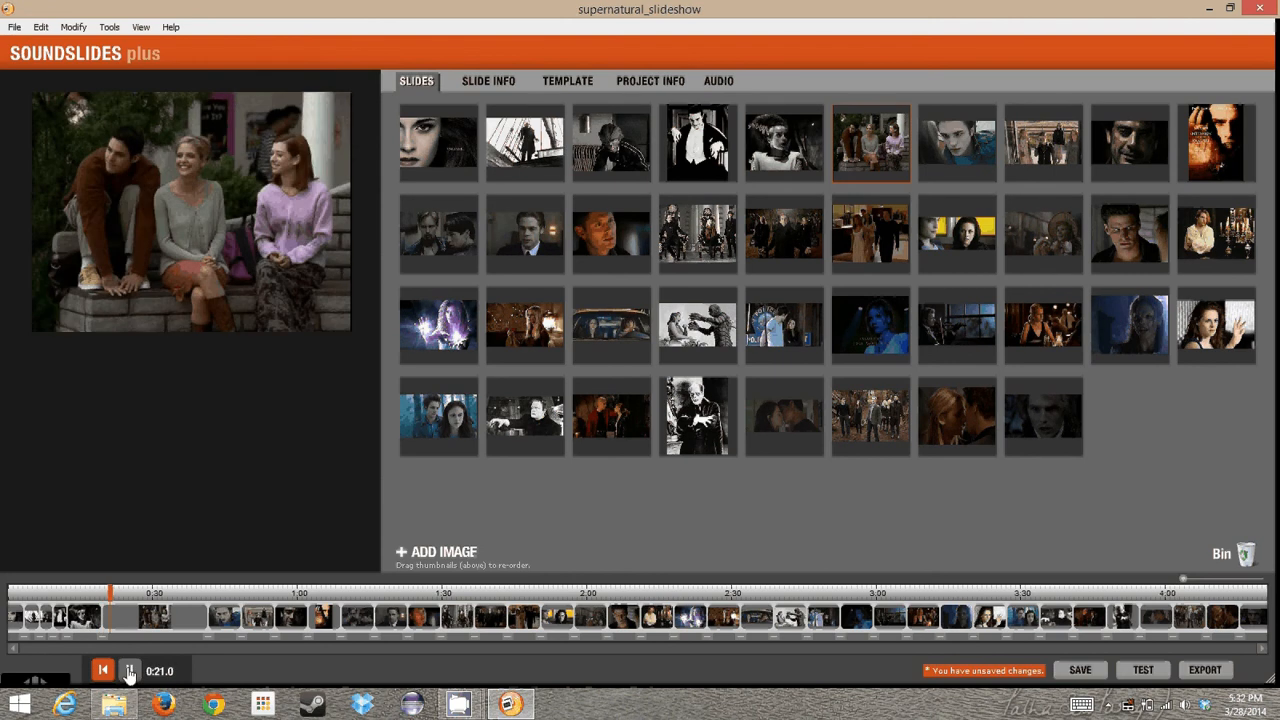
left_click(129, 671)
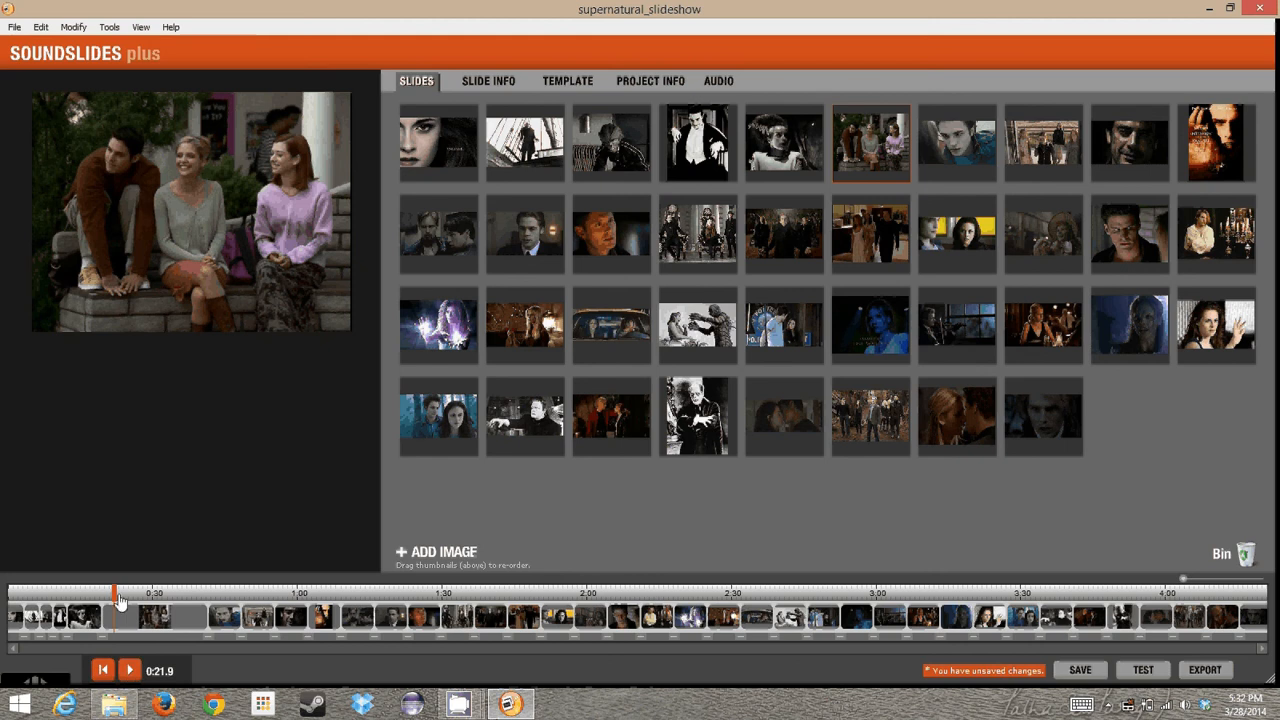
Step: Position the playhead at 0:20.2 and move the Interview with the Vampire poster to sixth place, followed by the man in the suit
left_click_drag(116, 594, 107, 596)
left_click_drag(546, 281, 700, 225)
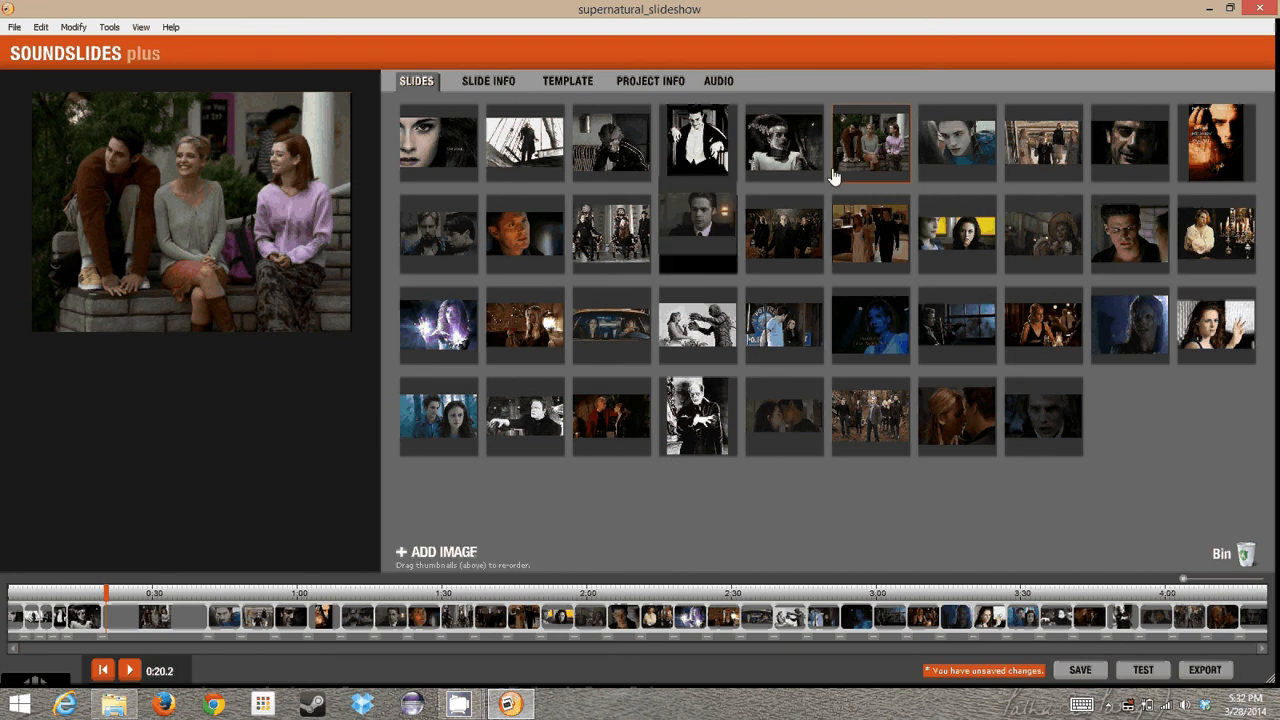
left_click_drag(835, 177, 838, 172)
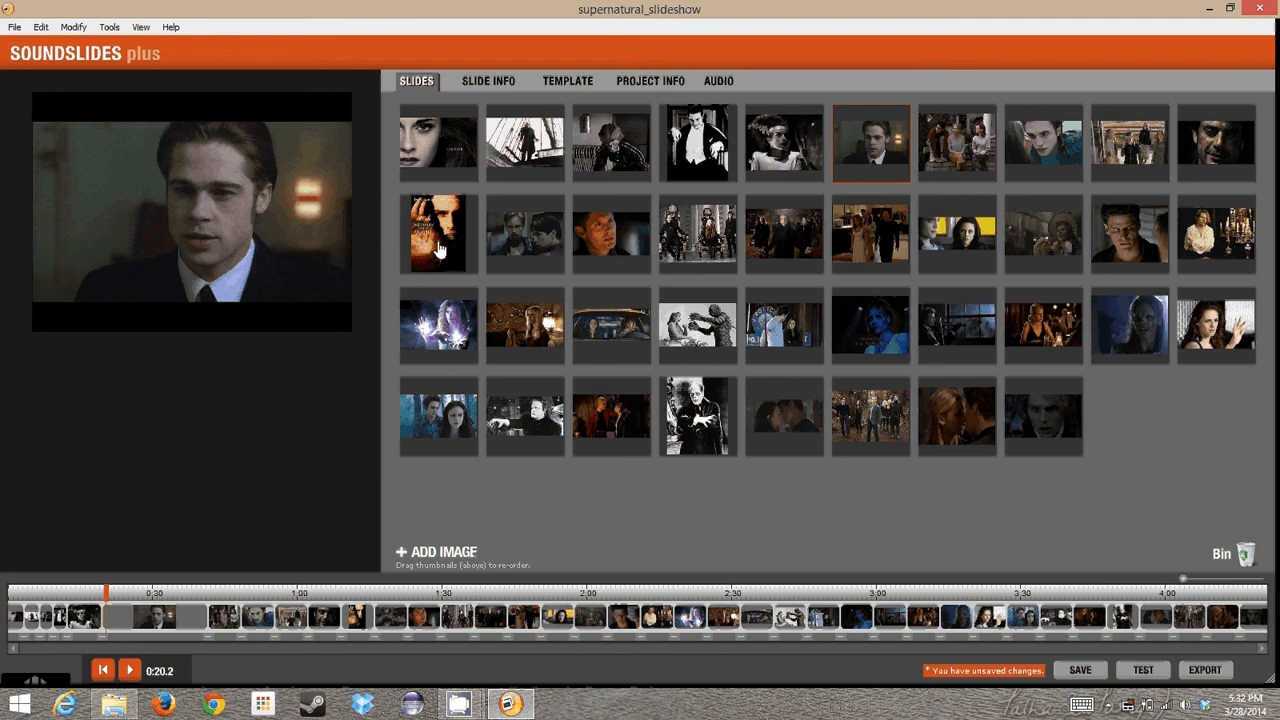
left_click_drag(438, 250, 832, 158)
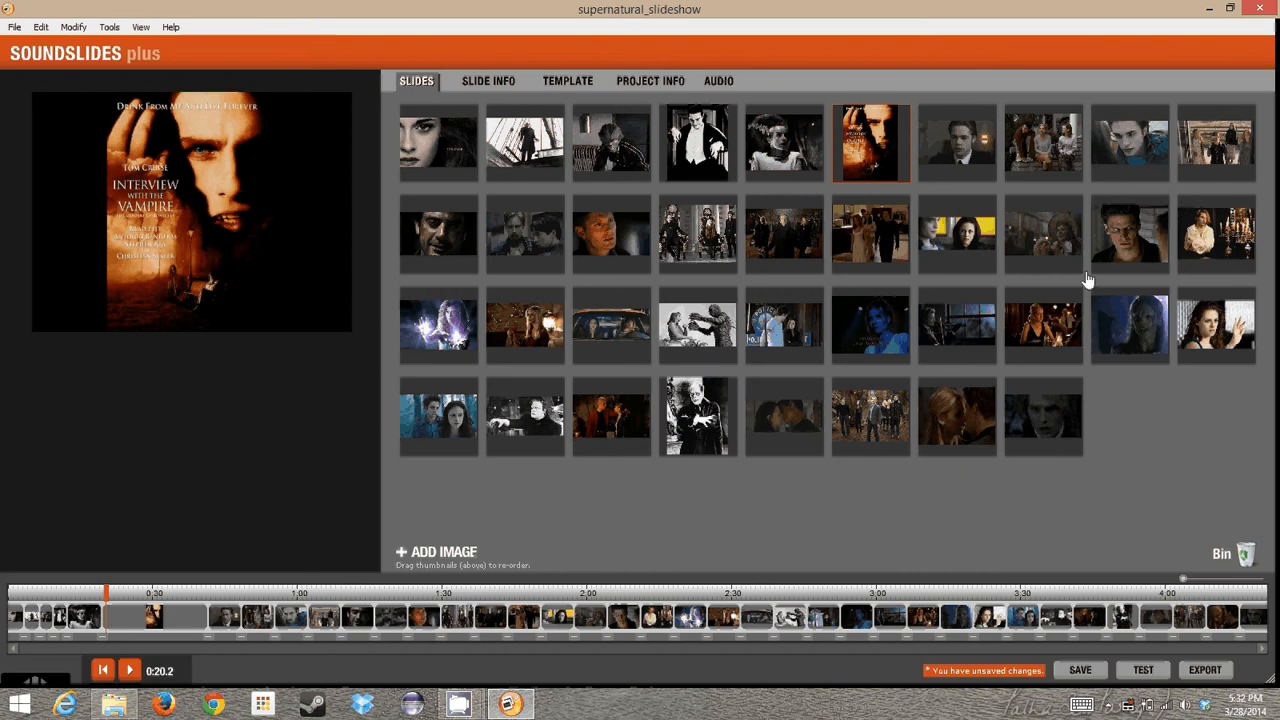
Step: Place the dark face close-up and the candlelit image after the suited man, and move the close-up couple image to the end of the second row
left_click_drag(1081, 200, 1025, 160)
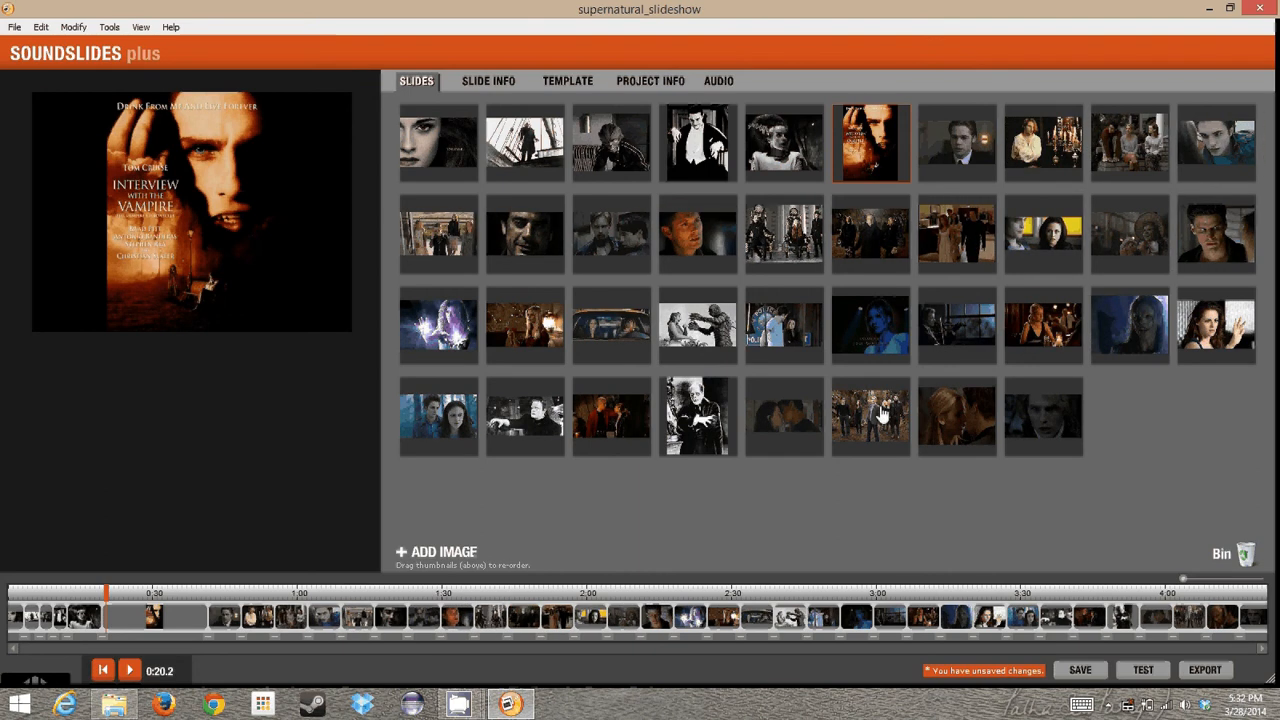
left_click_drag(950, 412, 1115, 246)
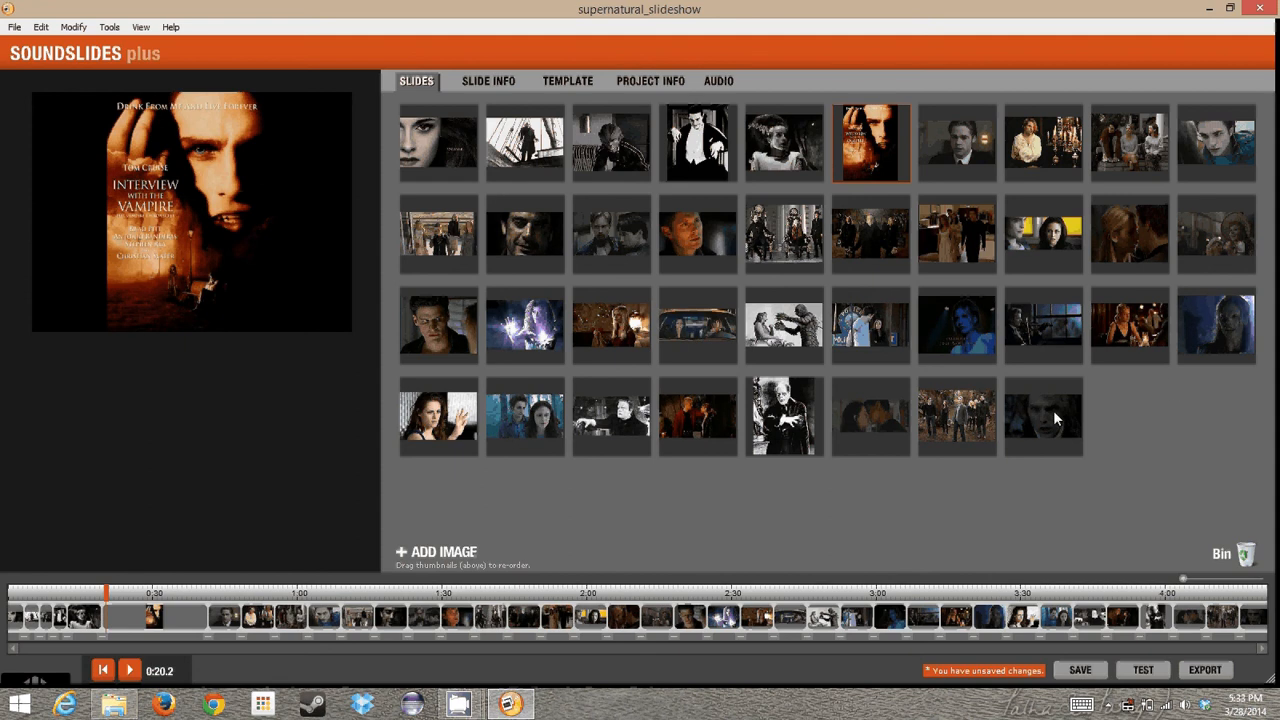
left_click_drag(1053, 410, 1024, 136)
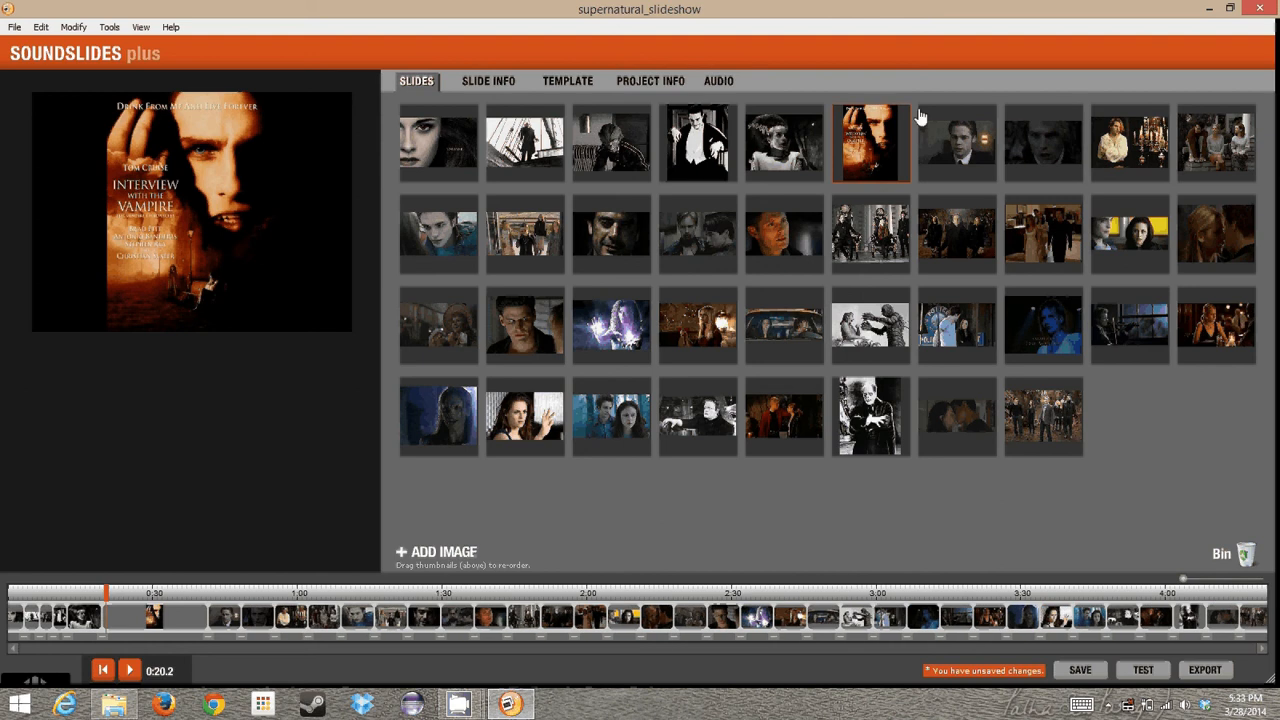
Step: Shorten the timeline durations of the Interview with the Vampire poster and the three slides that follow it
left_click(102, 593)
left_click(103, 594)
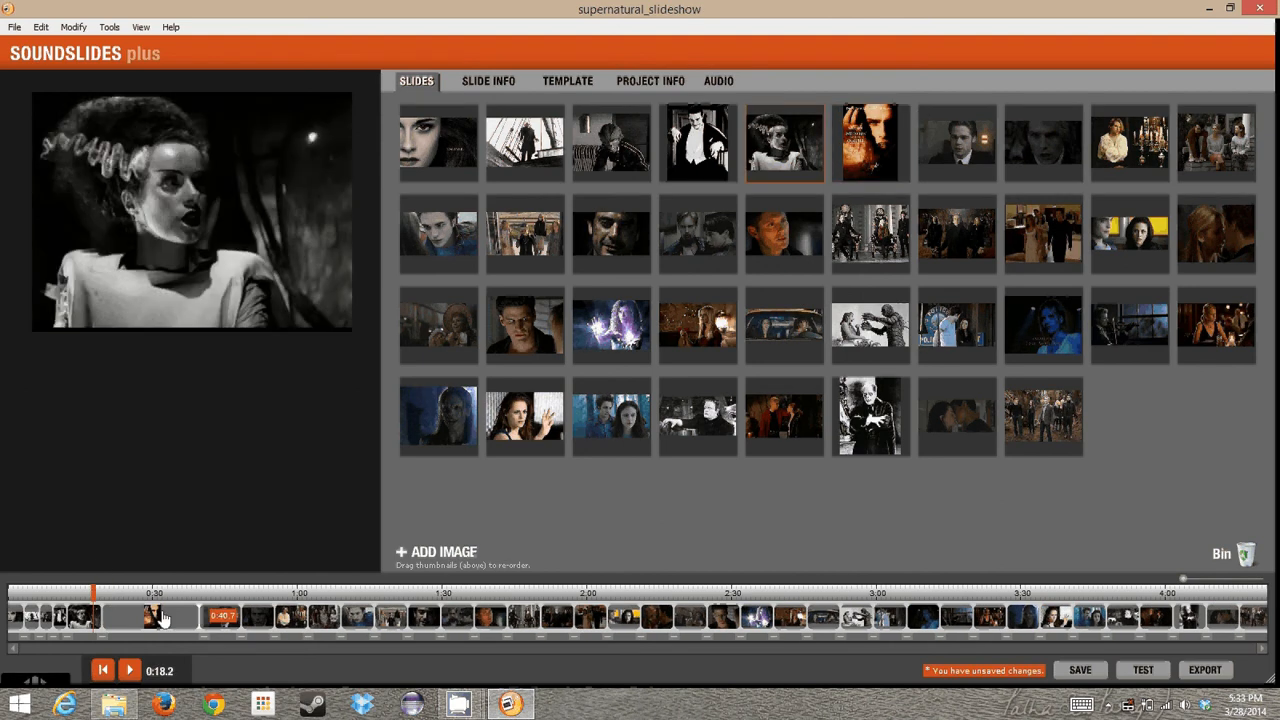
mouse_move(163, 618)
left_mouse_down()
mouse_move(125, 620)
mouse_move(176, 626)
mouse_move(151, 621)
left_mouse_up()
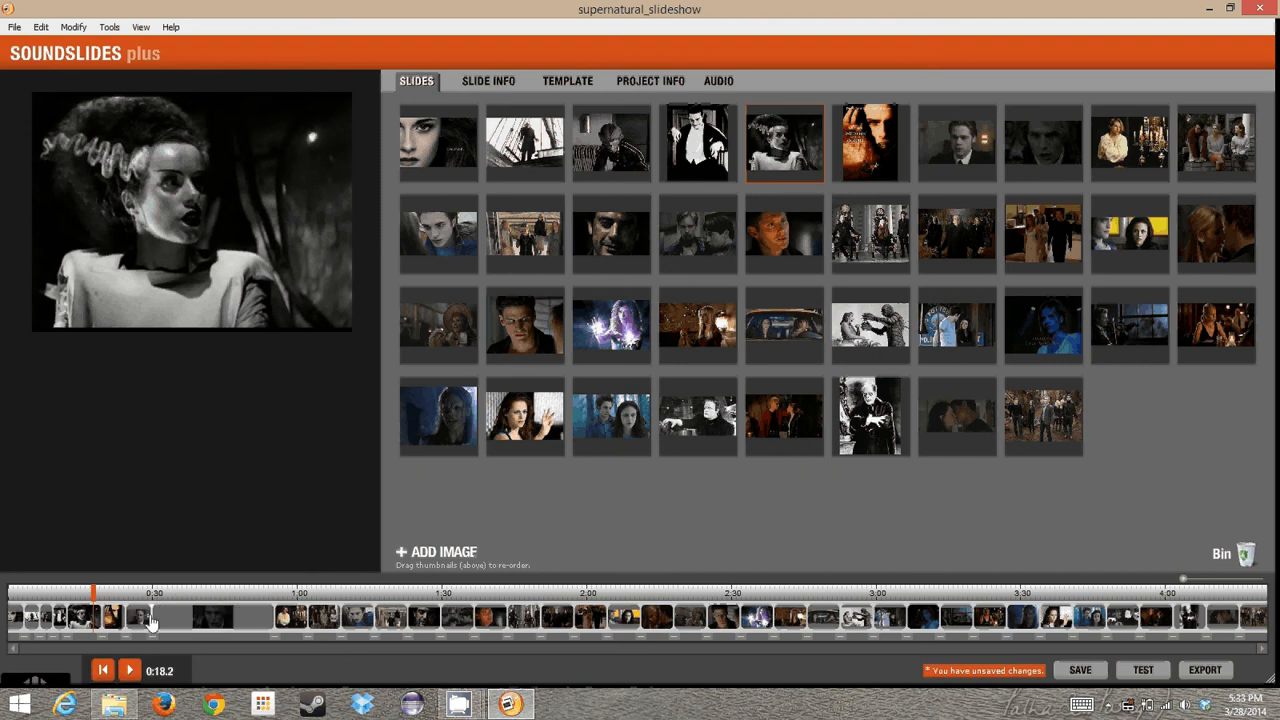
left_click_drag(271, 621, 224, 626)
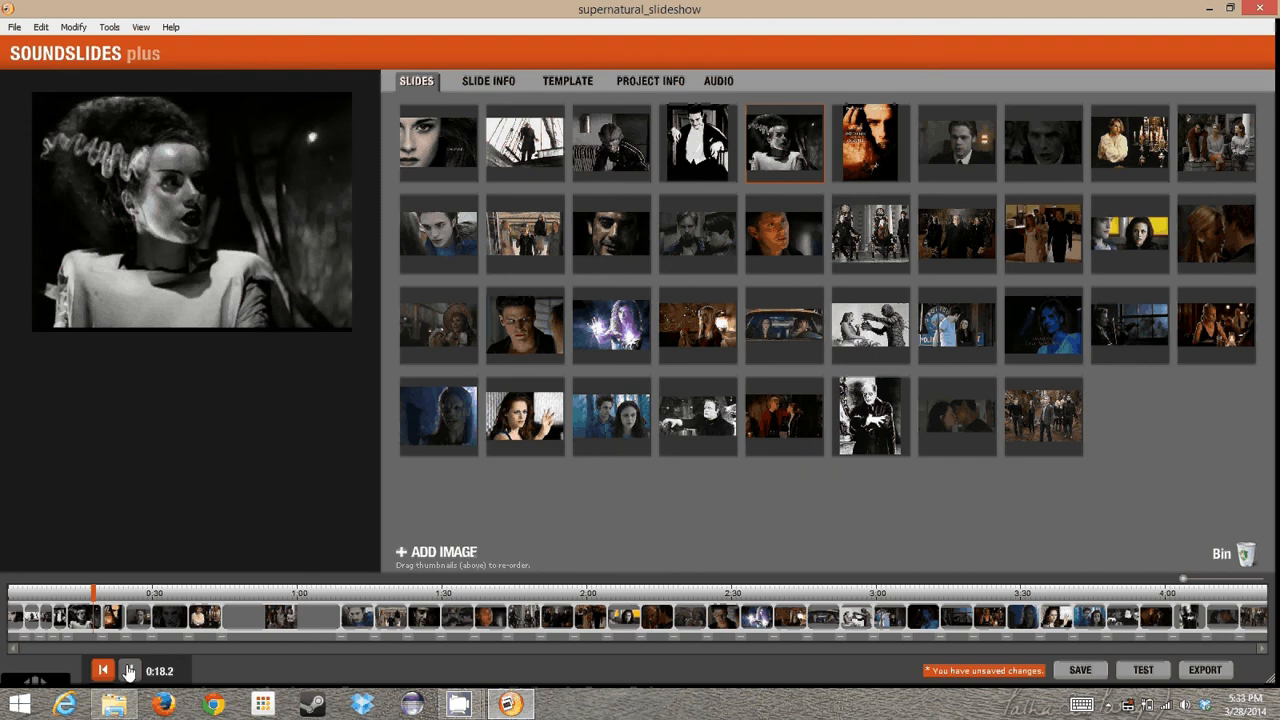
Step: Play the slideshow from 0:18.2 and extend the suited man's slide to end at about 0:32
left_click(129, 671)
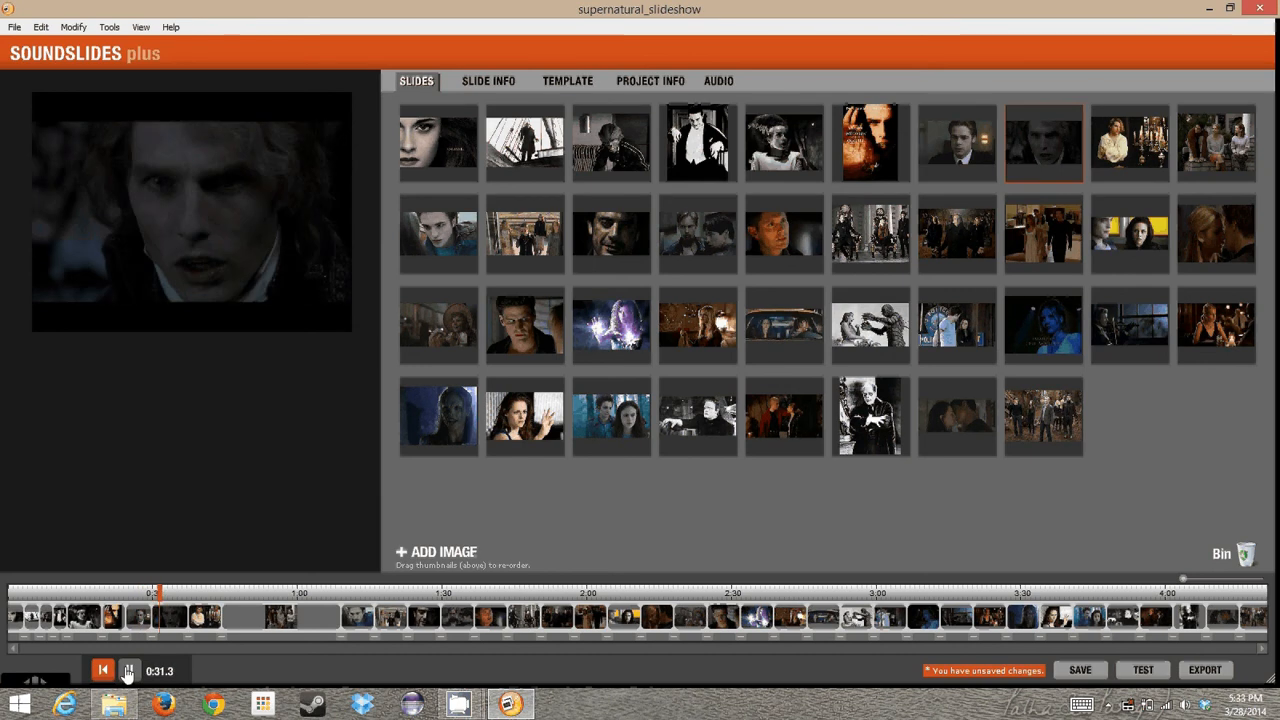
left_click(128, 672)
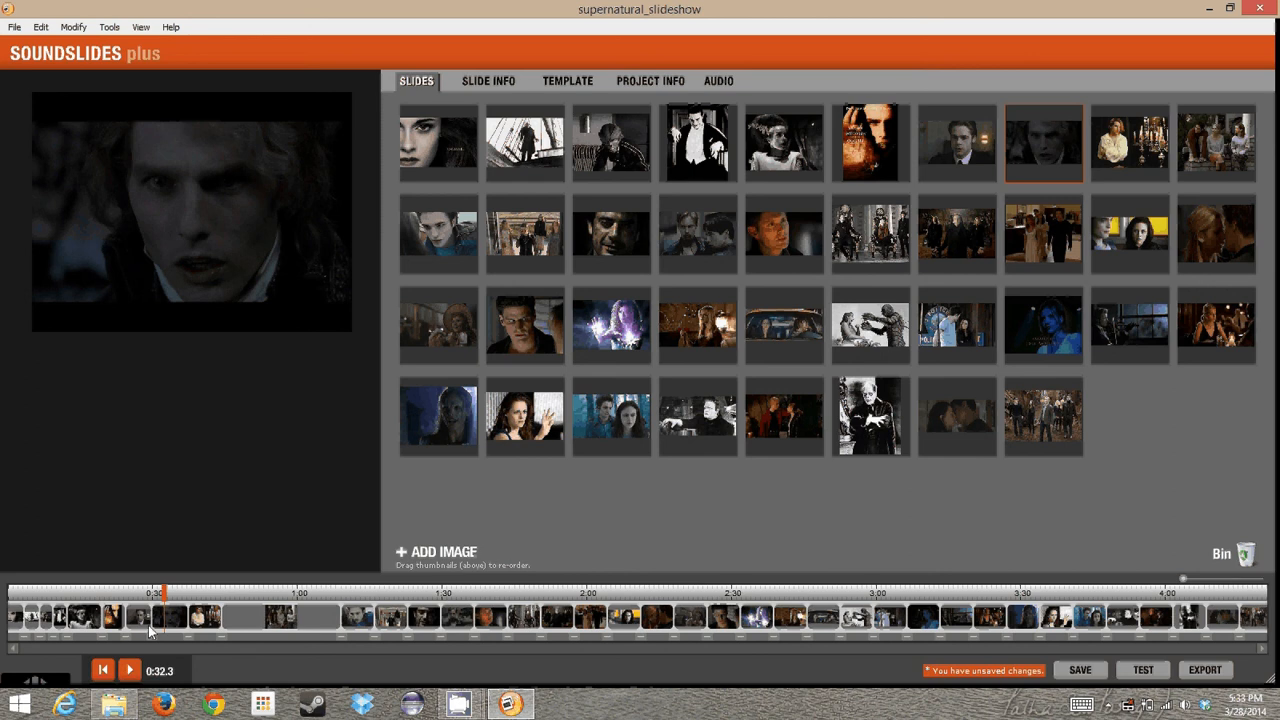
left_click(163, 629)
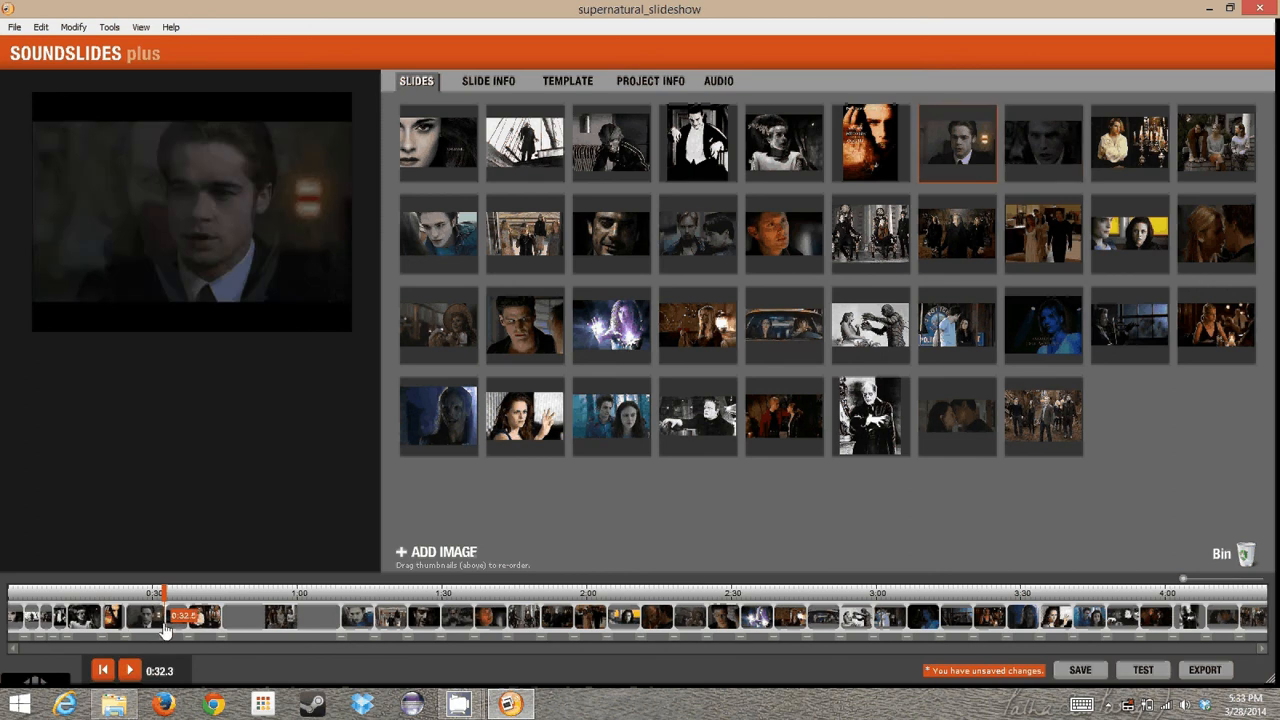
left_click(164, 630)
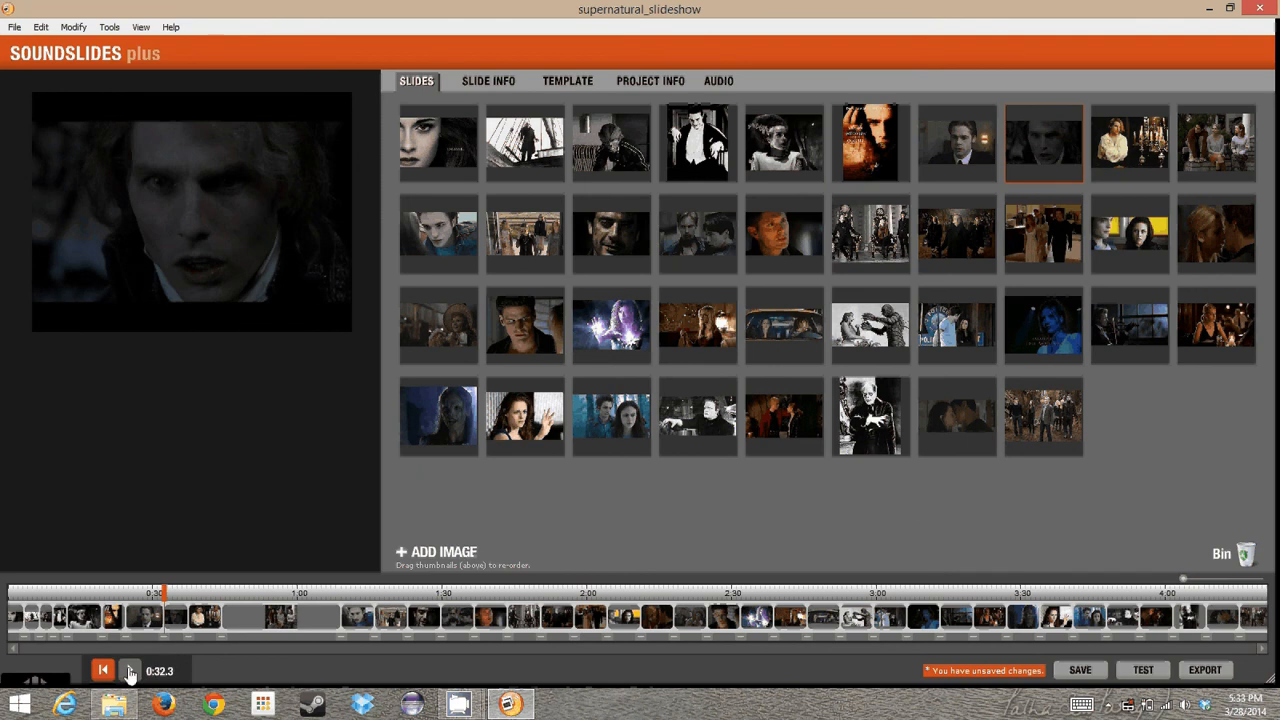
Step: Play the slideshow from 0:32.3, then move the blue-lit woman image to tenth place and the man with glasses to twelfth
left_click(130, 671)
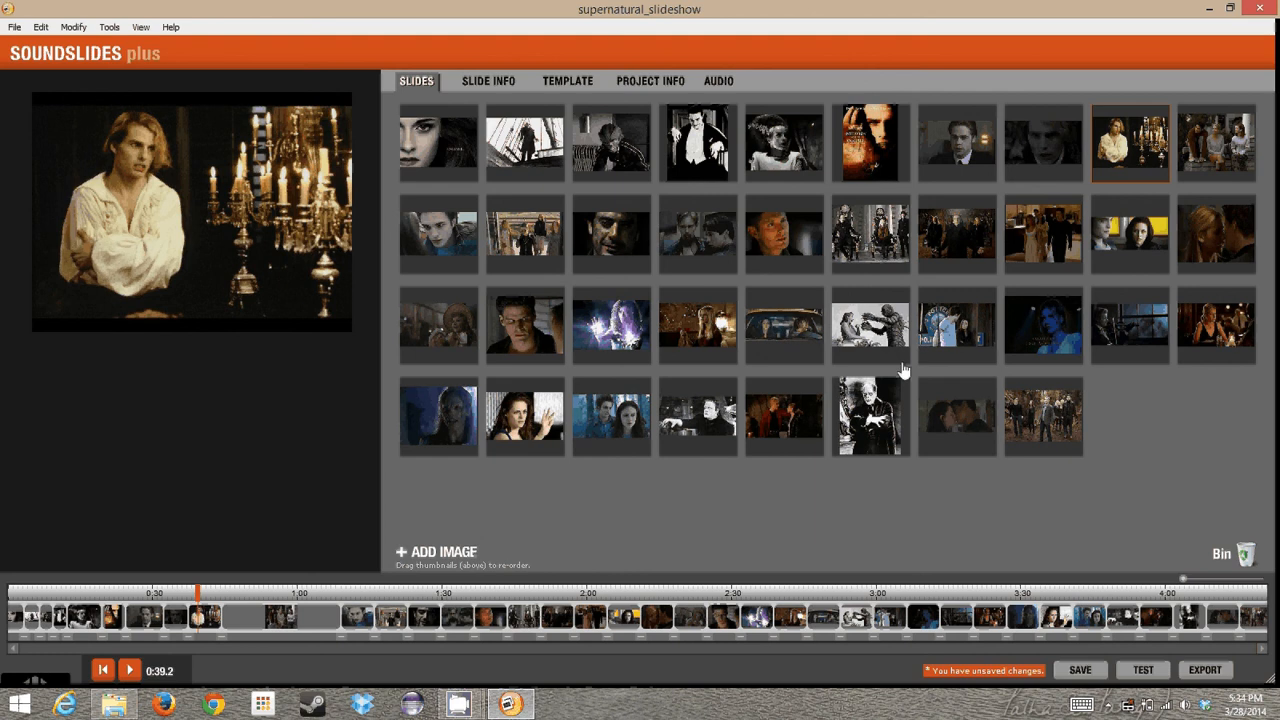
left_click_drag(1065, 295, 1185, 150)
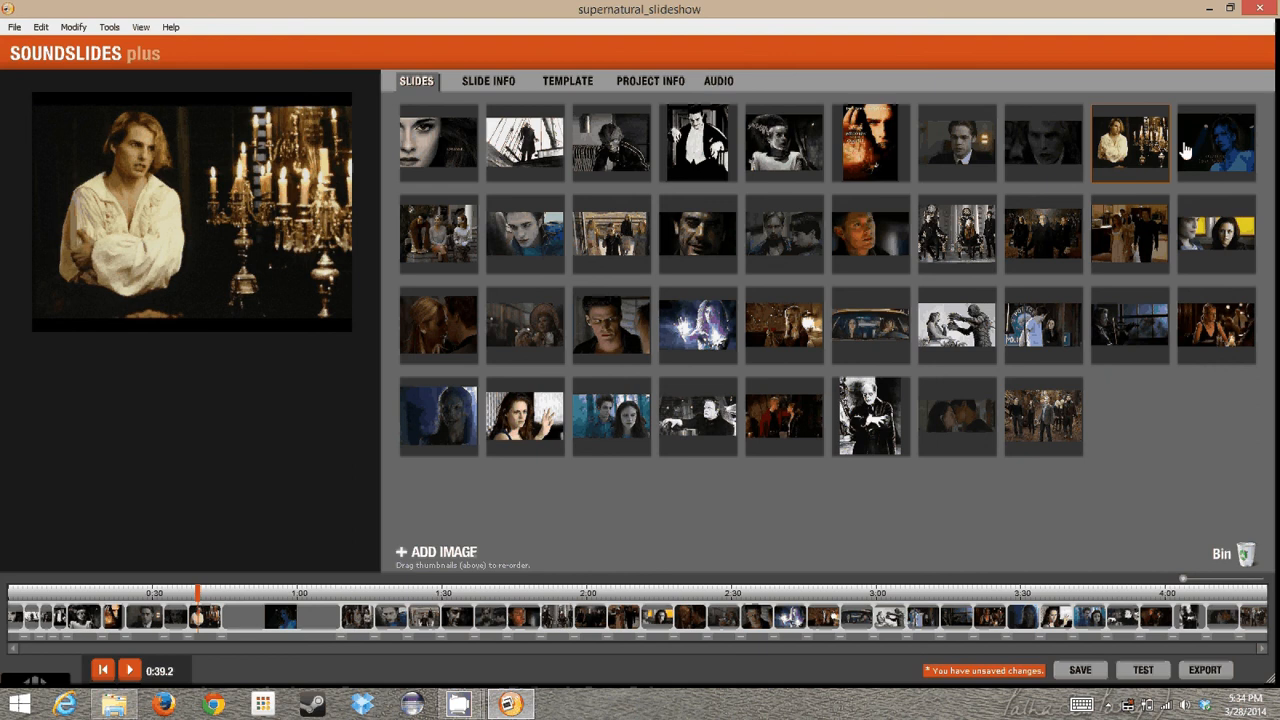
left_click_drag(605, 318, 516, 280)
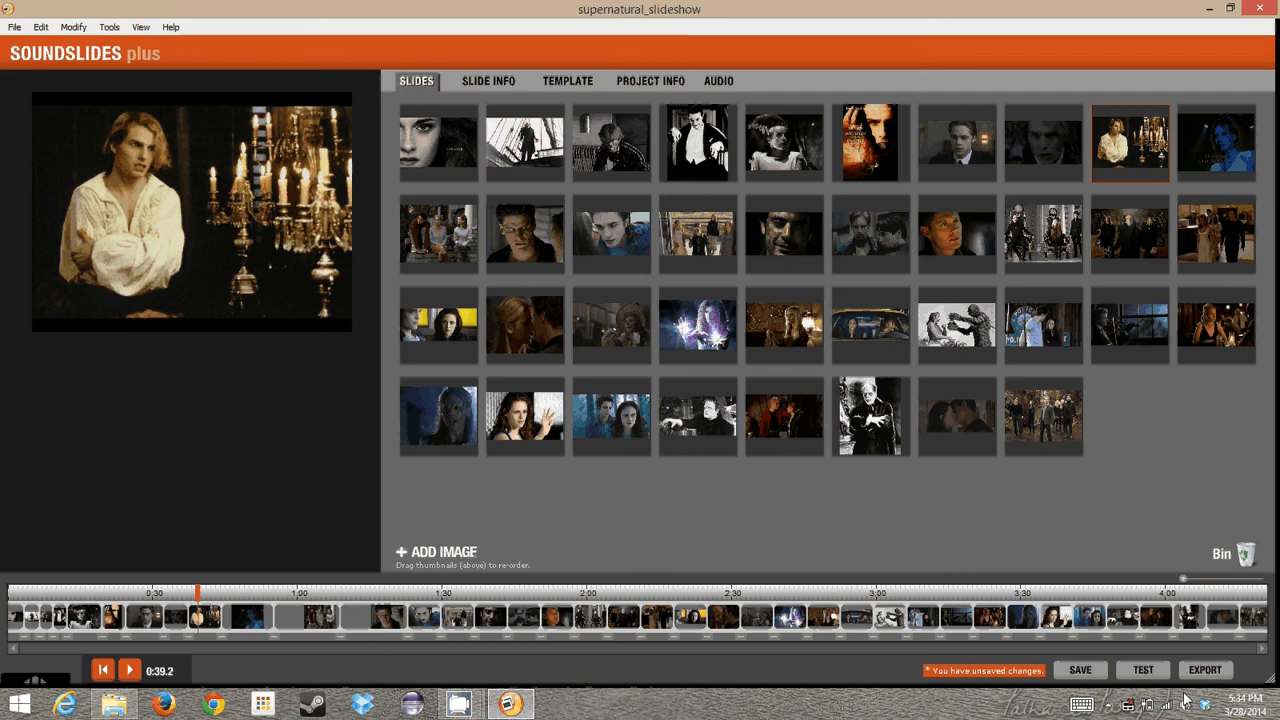
Step: Export the slideshow and open the supernatural_slideshow folder inside the Slideshow Project folder in File Explorer
left_click(1205, 670)
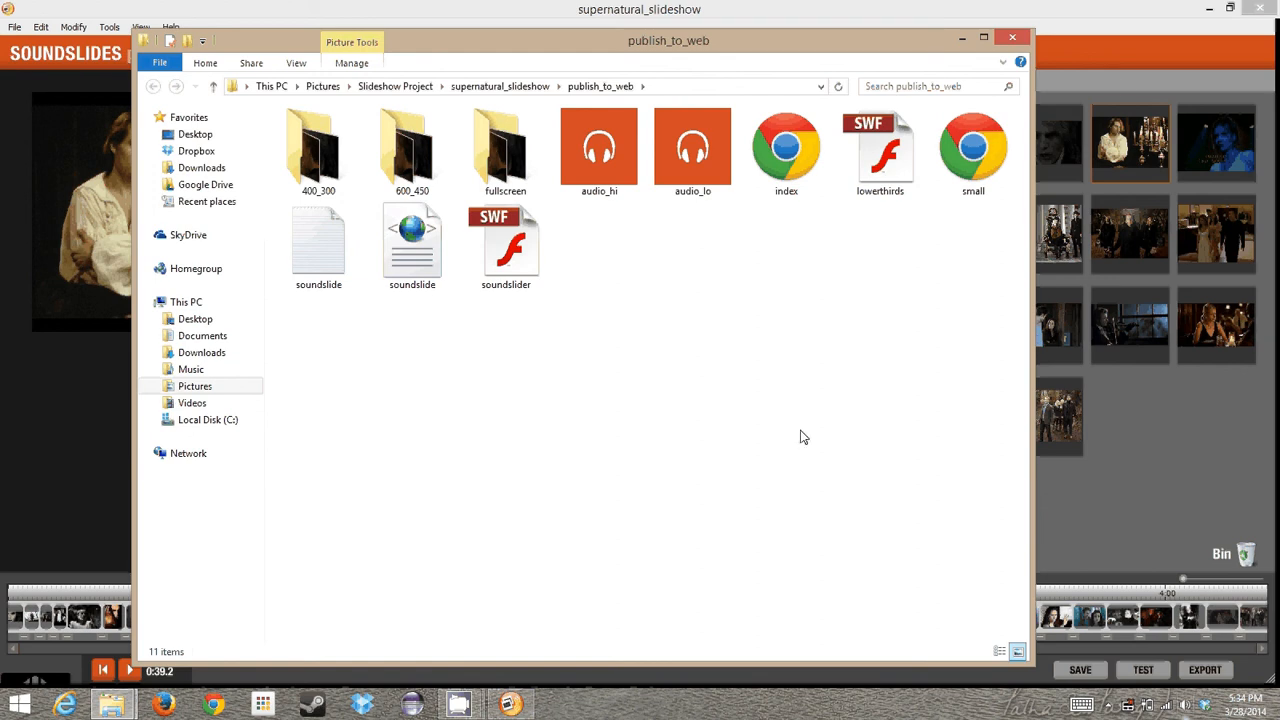
left_click(1209, 9)
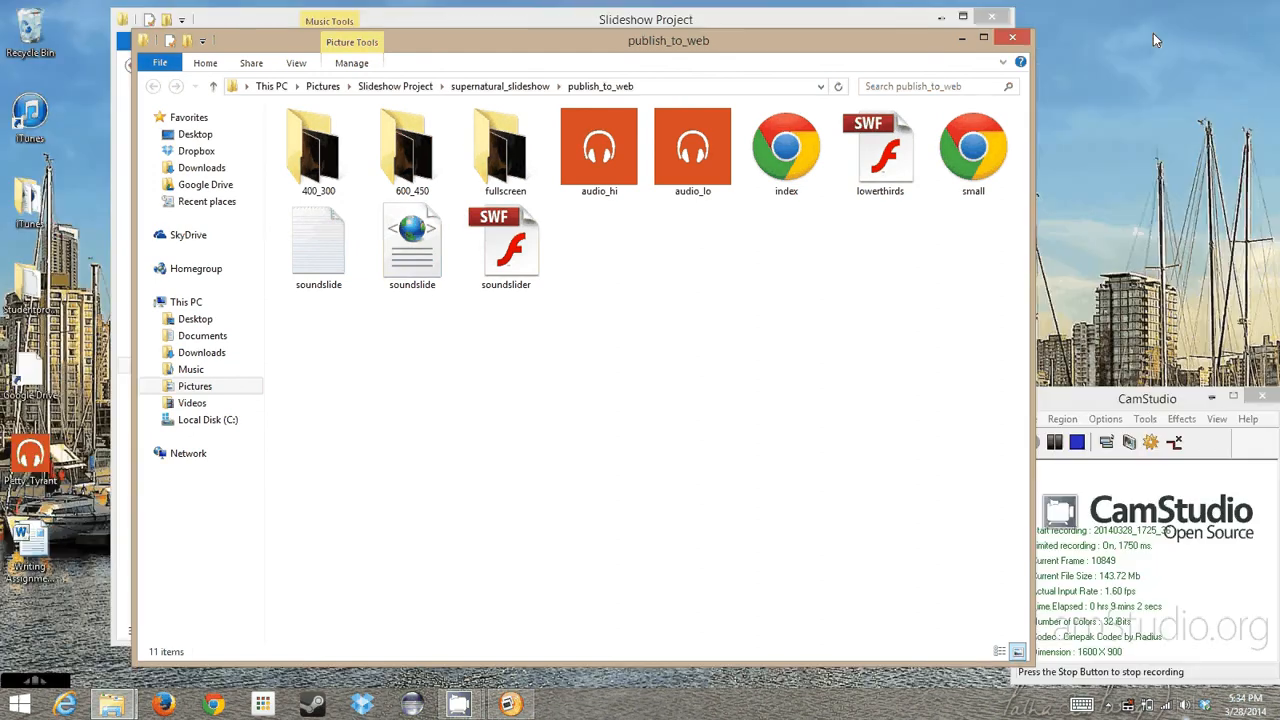
left_click(861, 20)
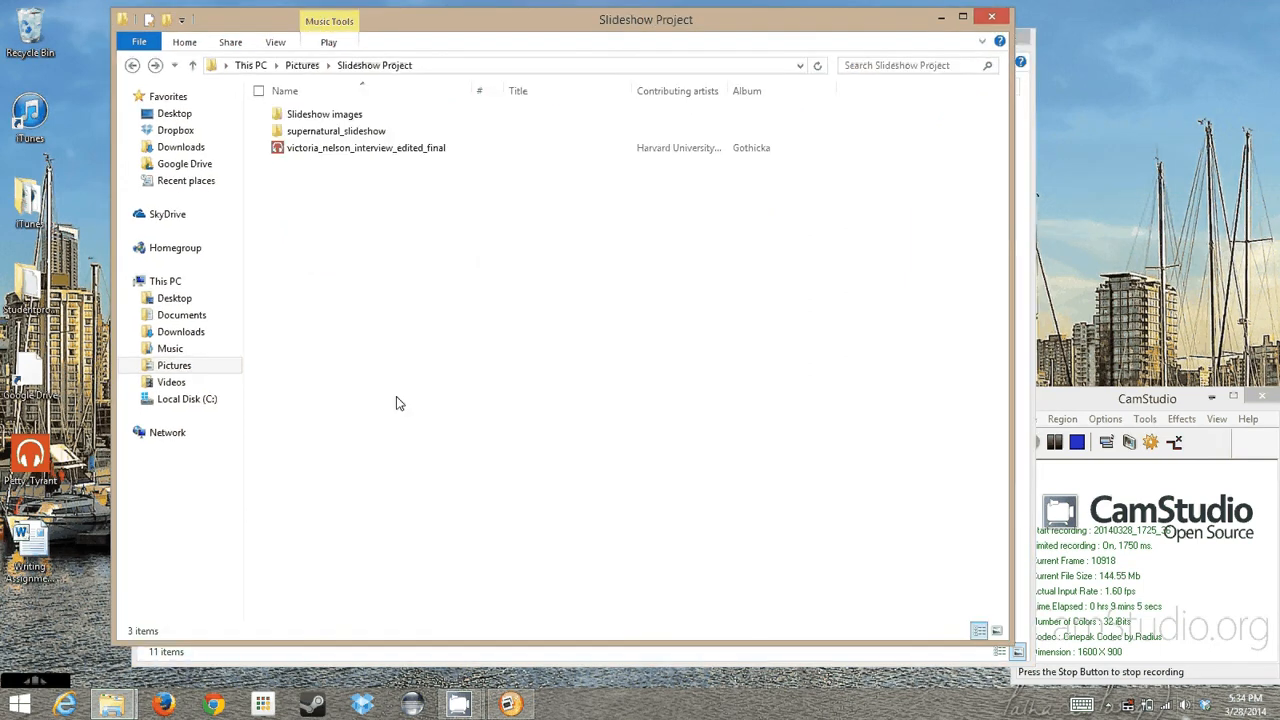
left_click(312, 132)
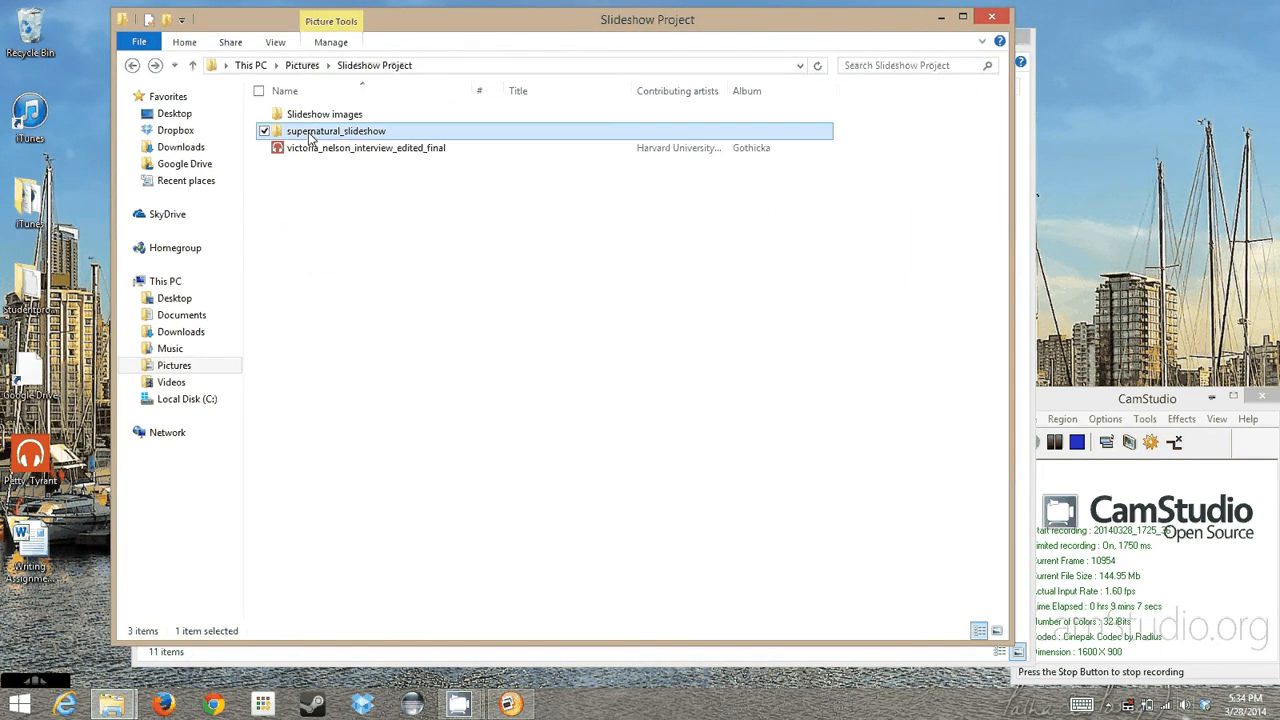
left_click(292, 176)
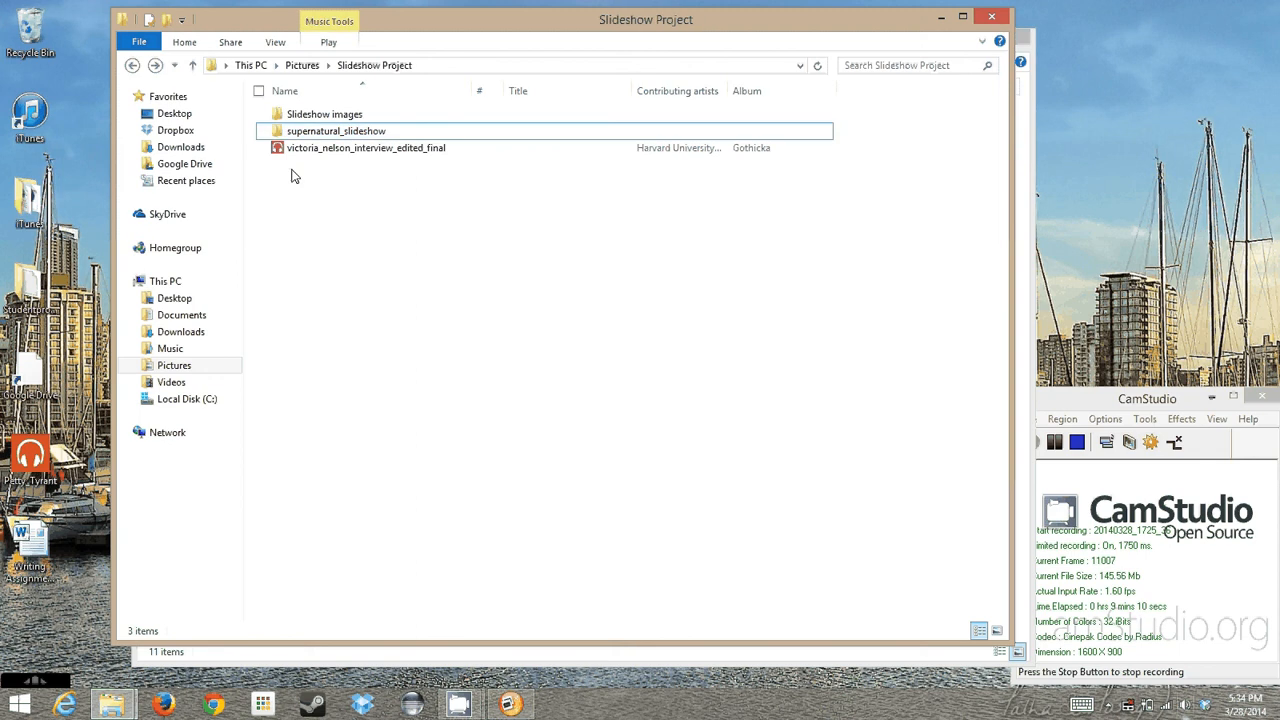
left_click(279, 134)
double_click(279, 134)
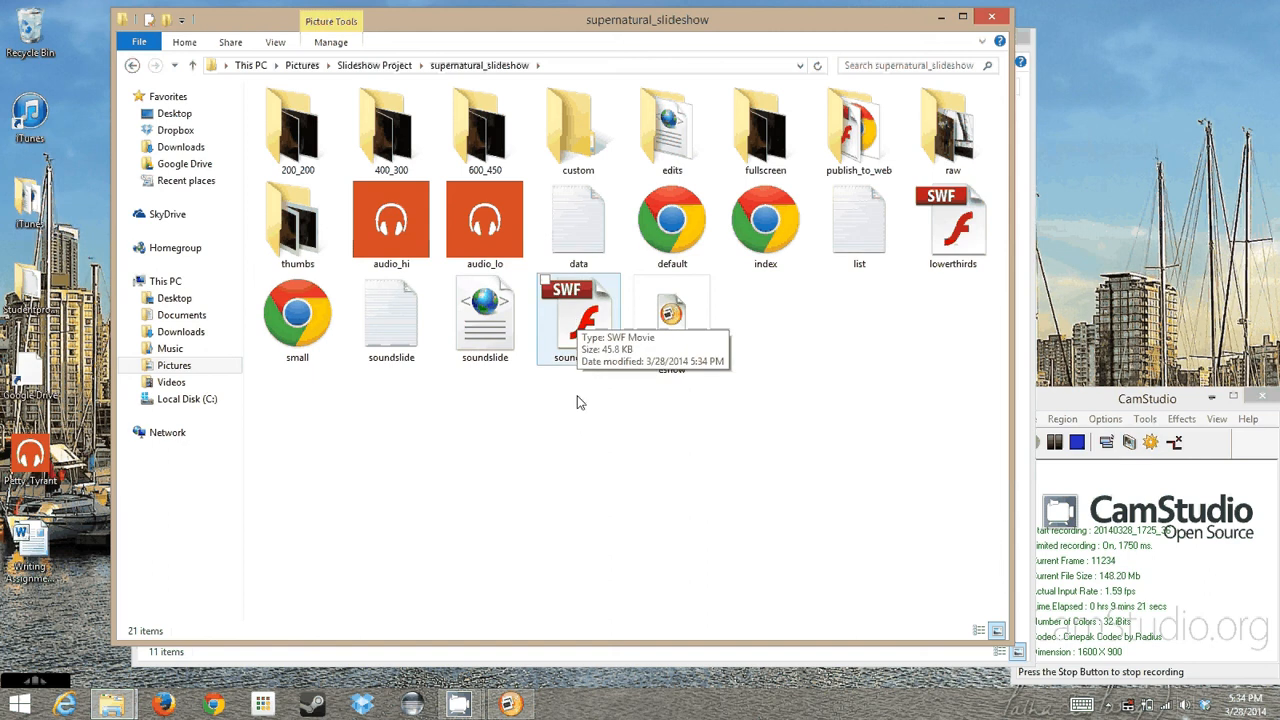
Step: Preview the soundslider SWF movie in an enlarged Flash Player window, pausing after a few slides, and close the player
left_click(573, 330)
double_click(573, 330)
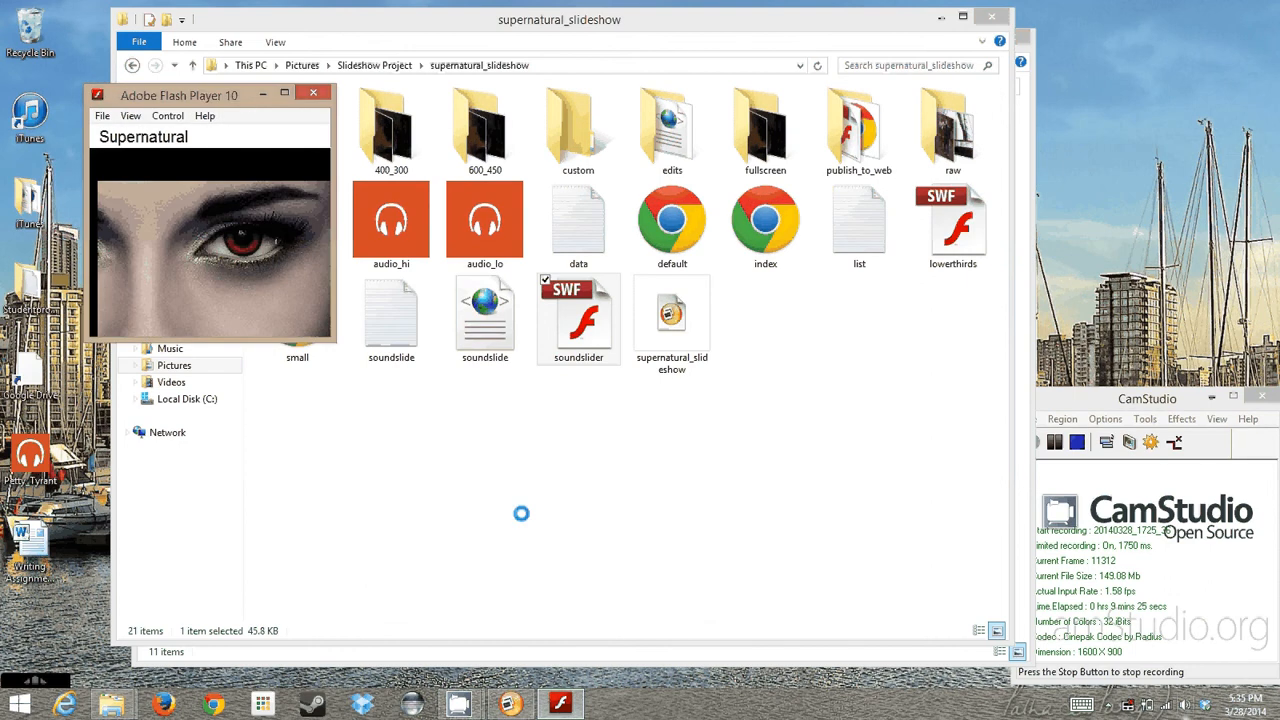
left_click_drag(835, 662, 589, 560)
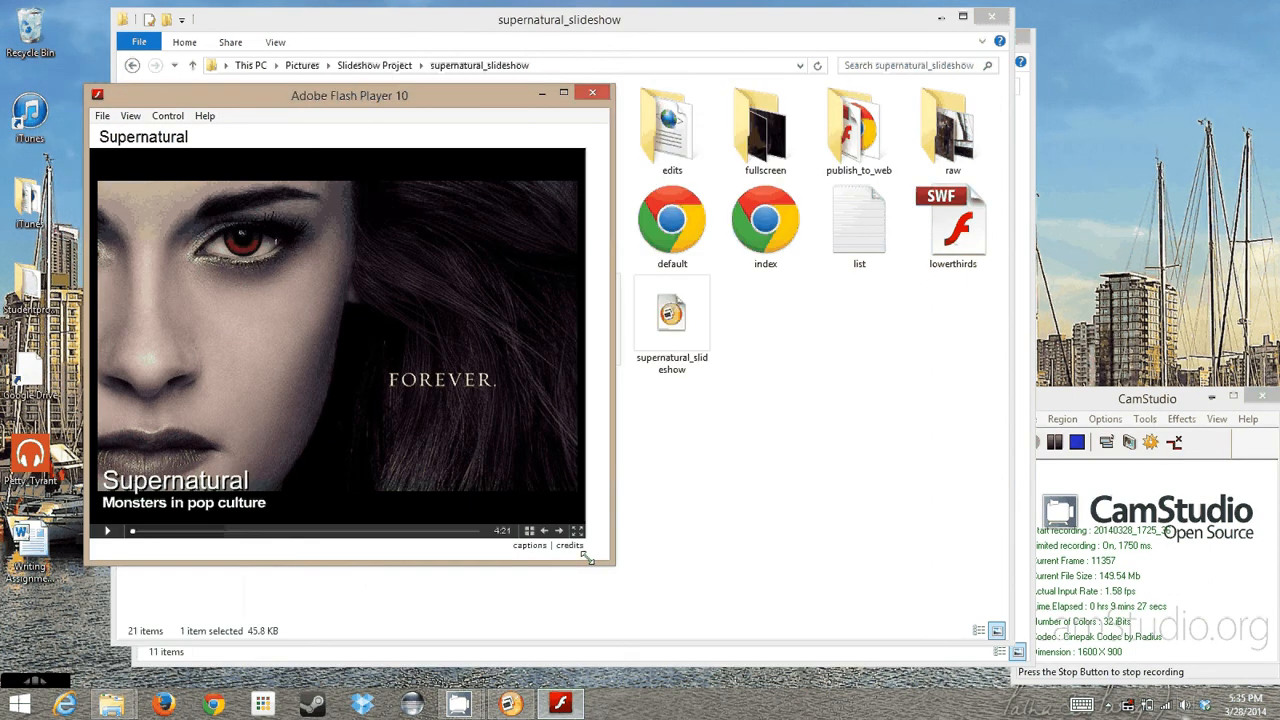
left_click(108, 533)
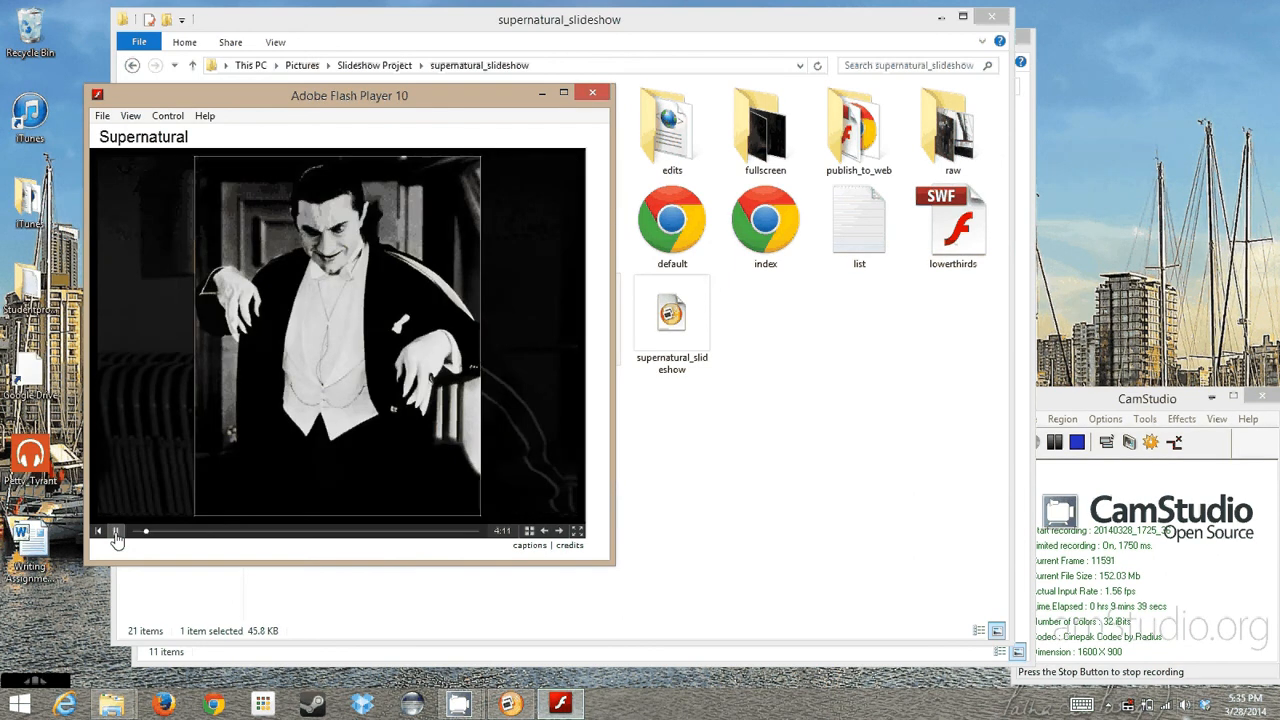
left_click(115, 533)
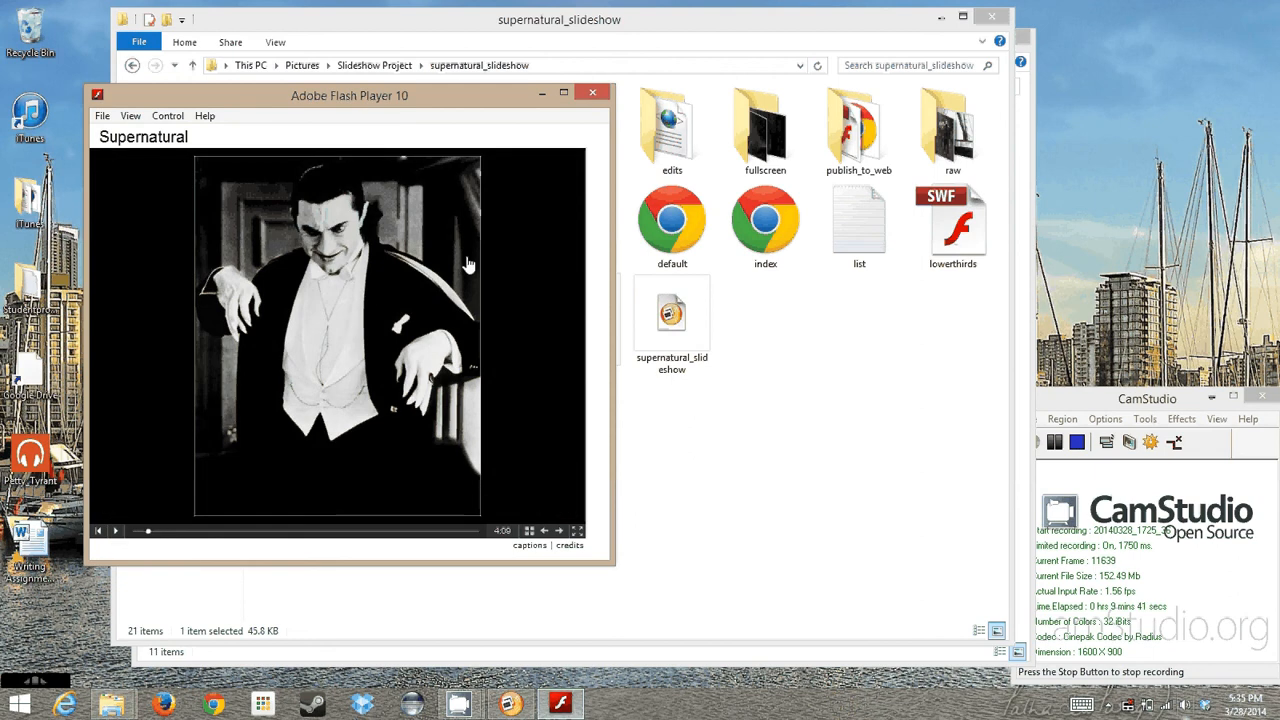
left_click(592, 93)
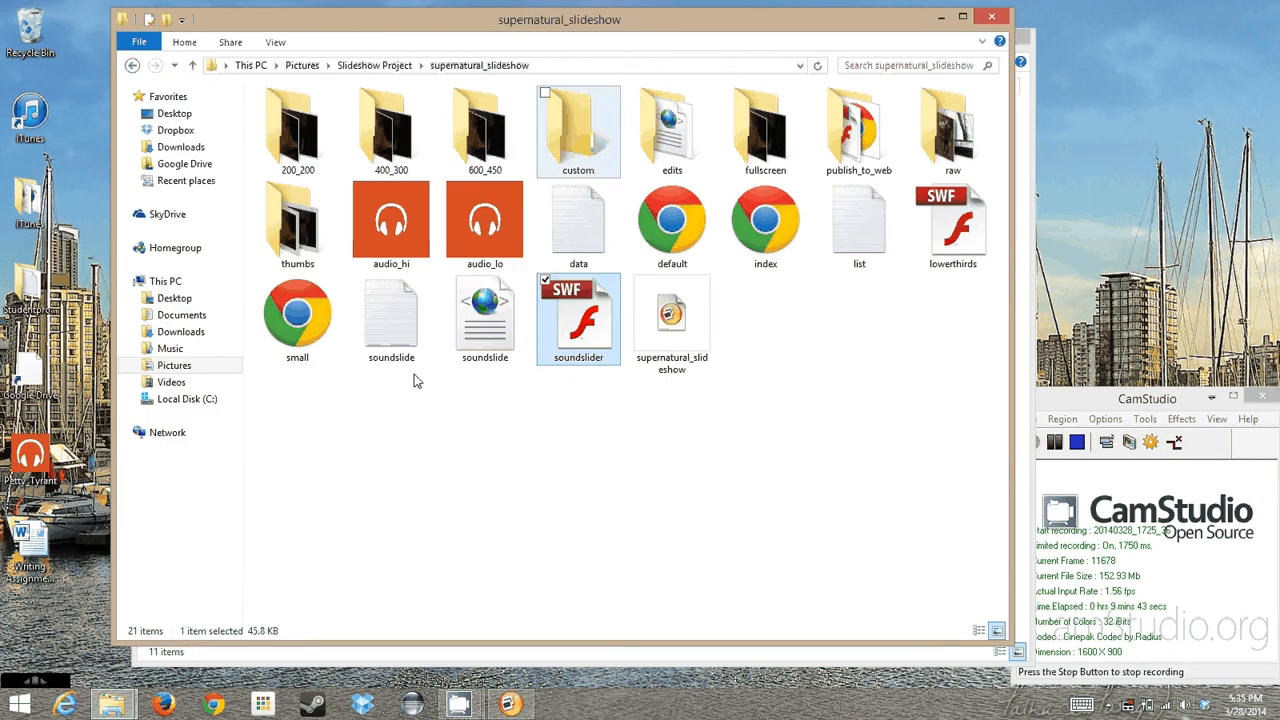
left_click(735, 455)
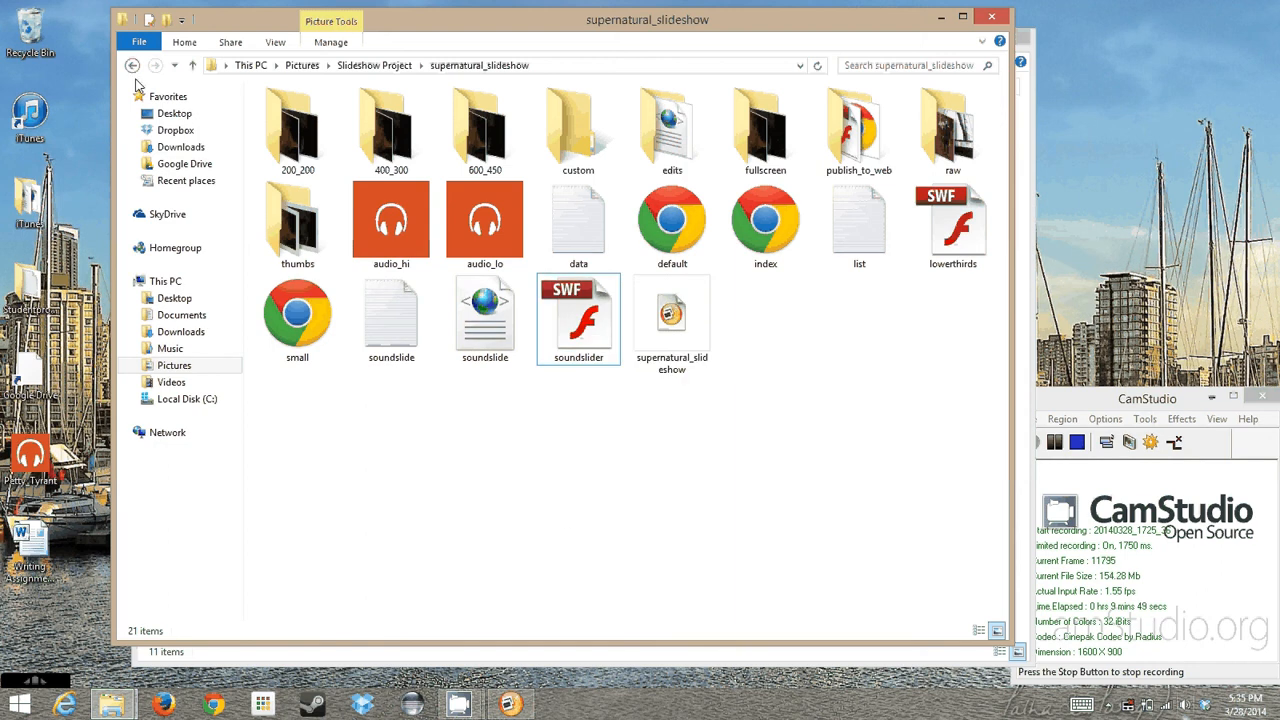
Step: Create a compressed (zipped) folder named supernatural in the Slideshow Project folder
left_click(132, 65)
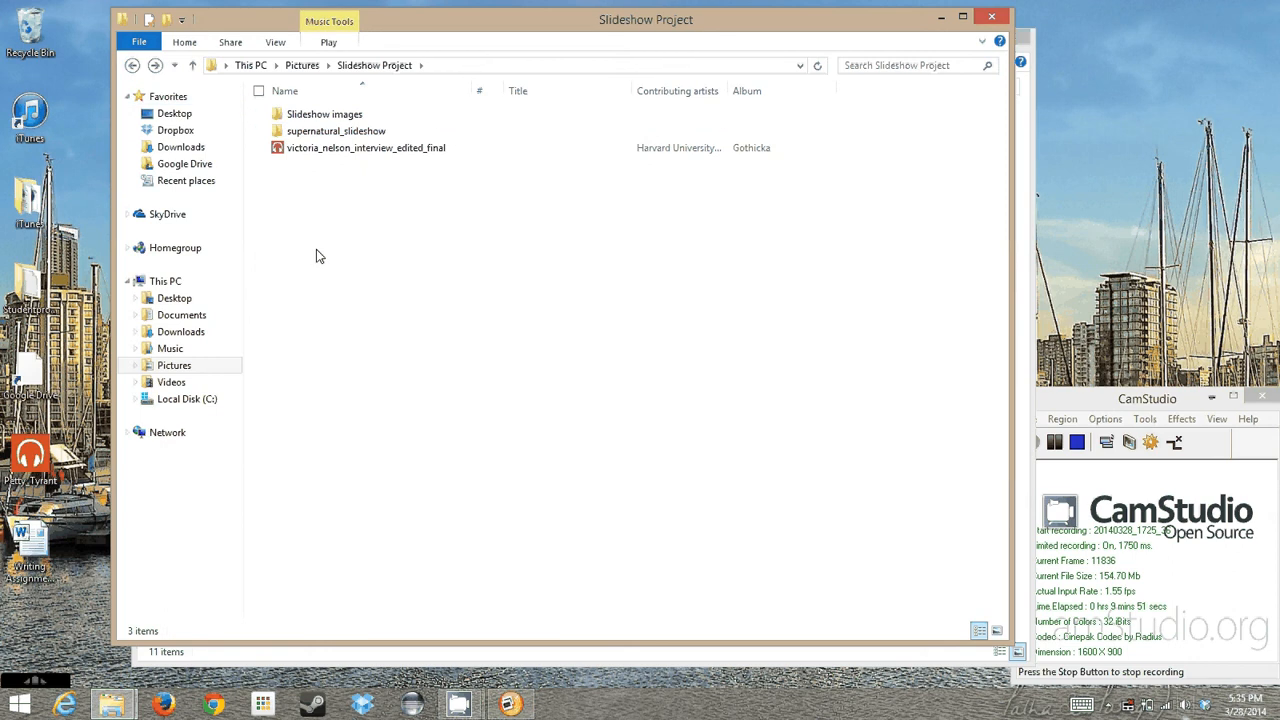
right_click(316, 256)
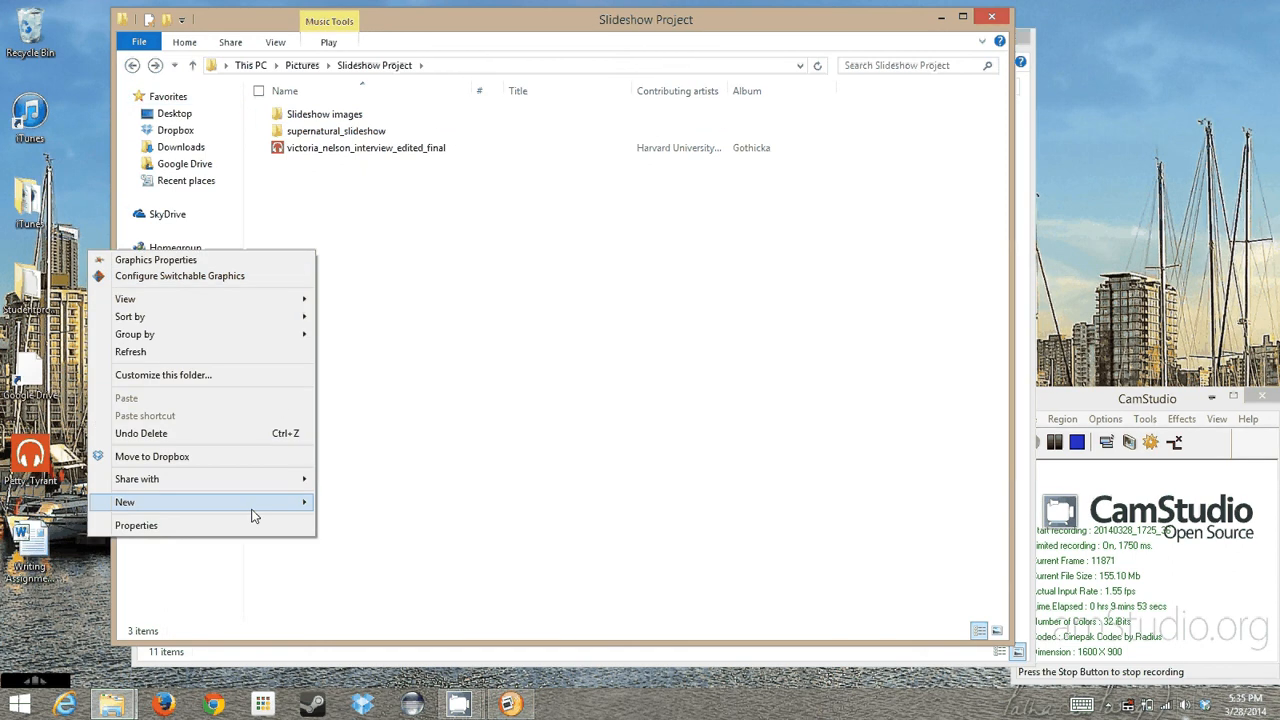
mouse_move(252, 510)
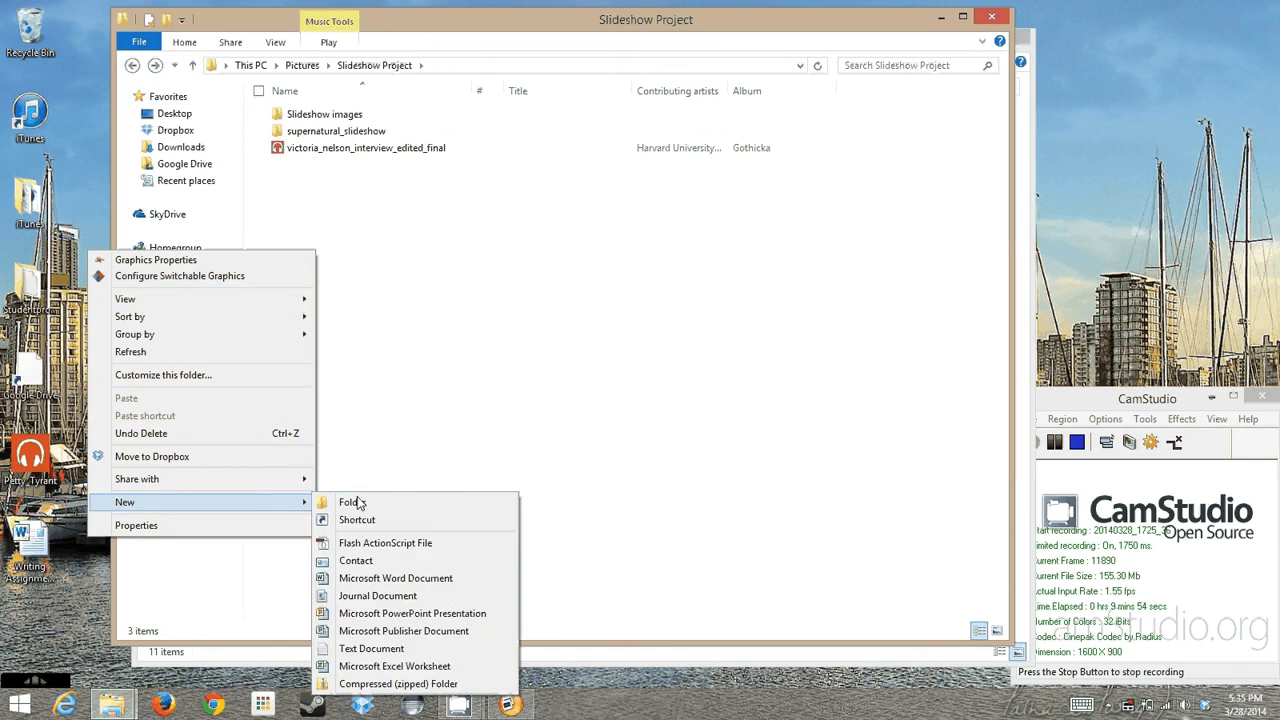
left_click(377, 684)
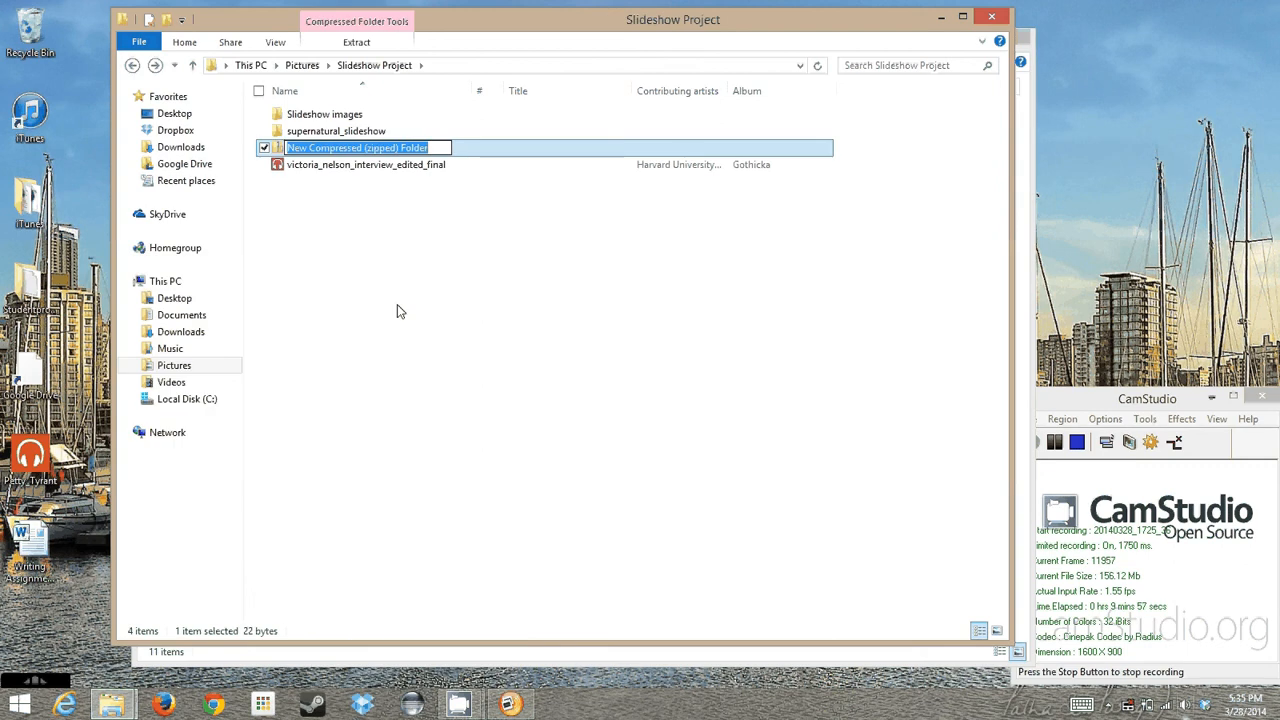
type("supernatural")
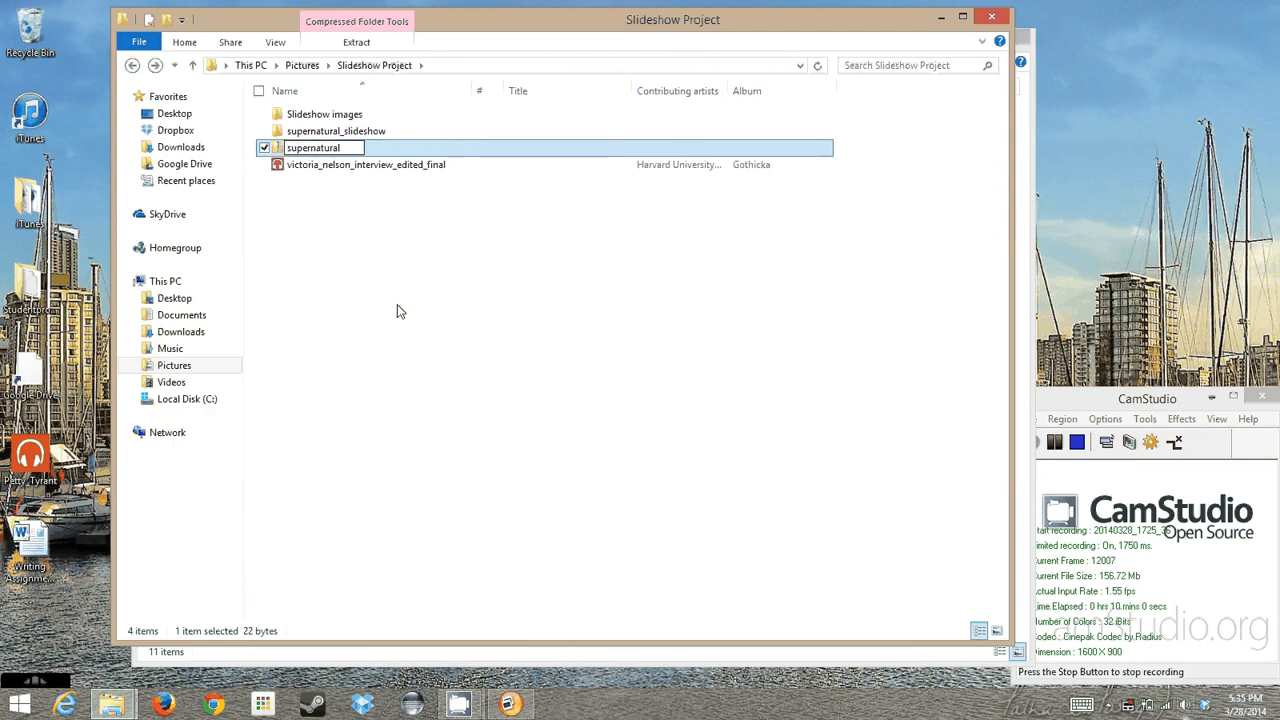
left_click(402, 312)
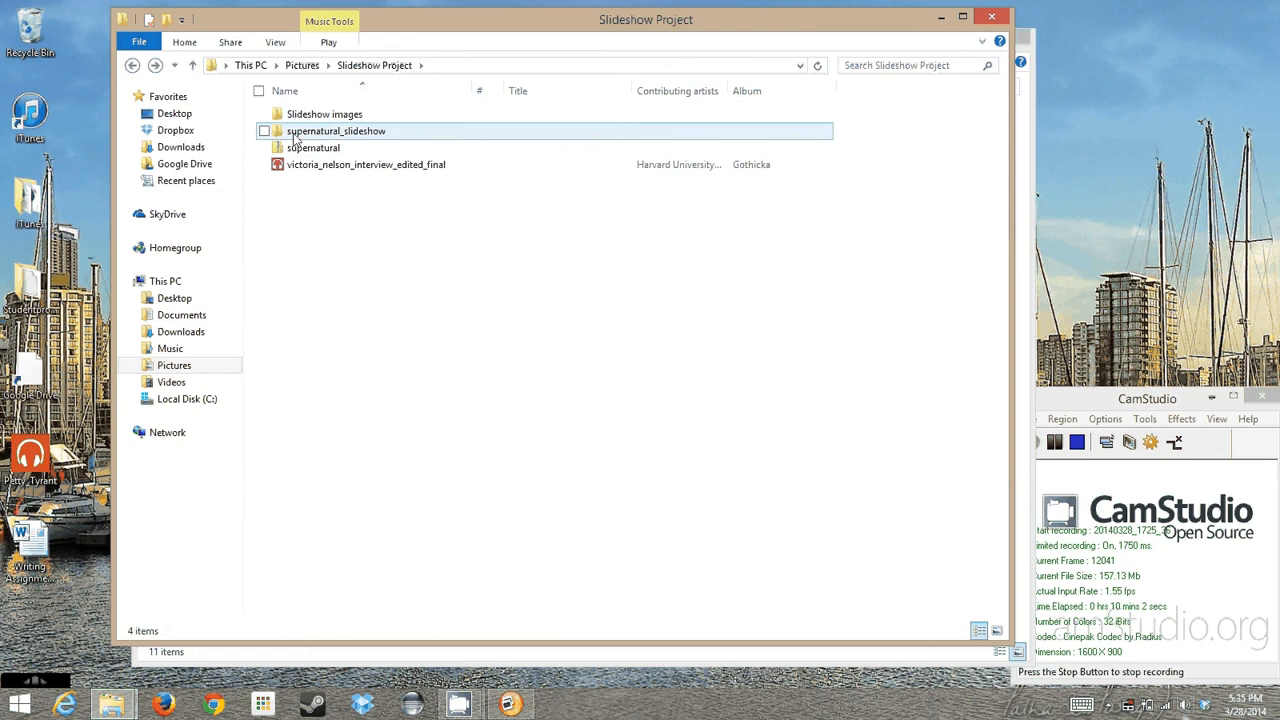
Step: Add the supernatural_slideshow folder to the supernatural zip, check the archive's contents and return to the Slideshow Project folder
left_click_drag(295, 135, 308, 150)
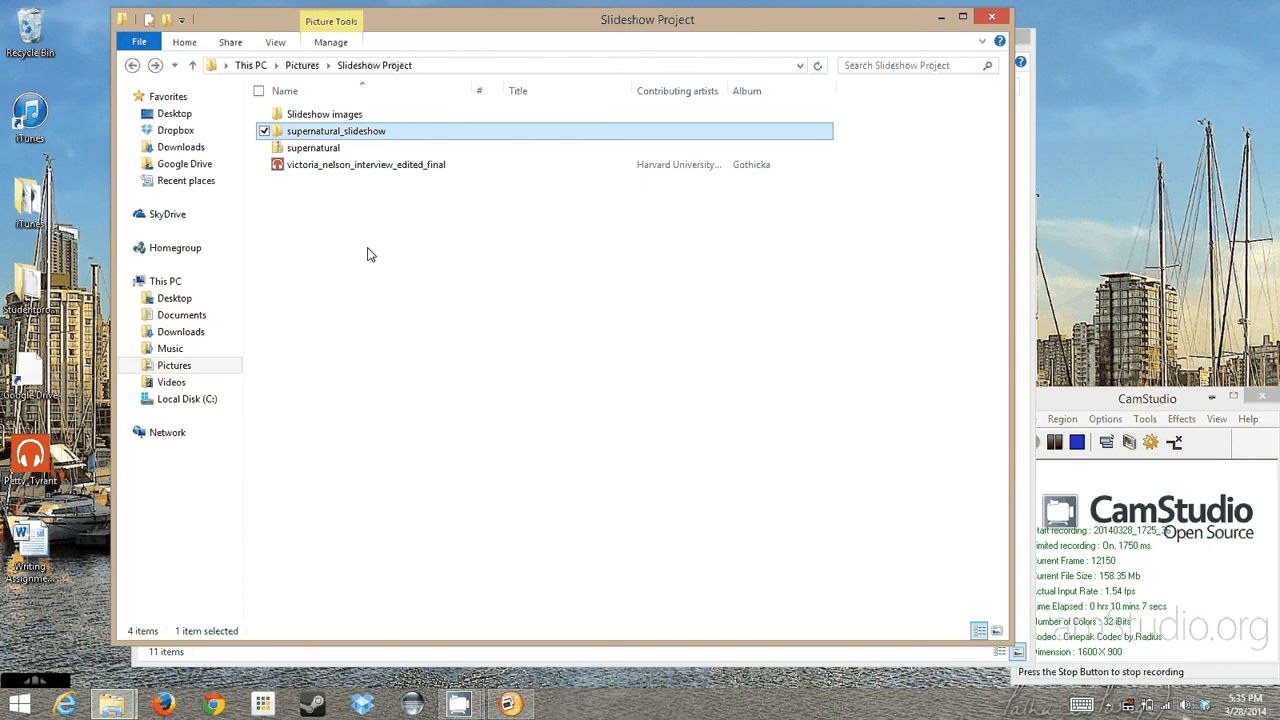
left_click(507, 467)
left_click(314, 150)
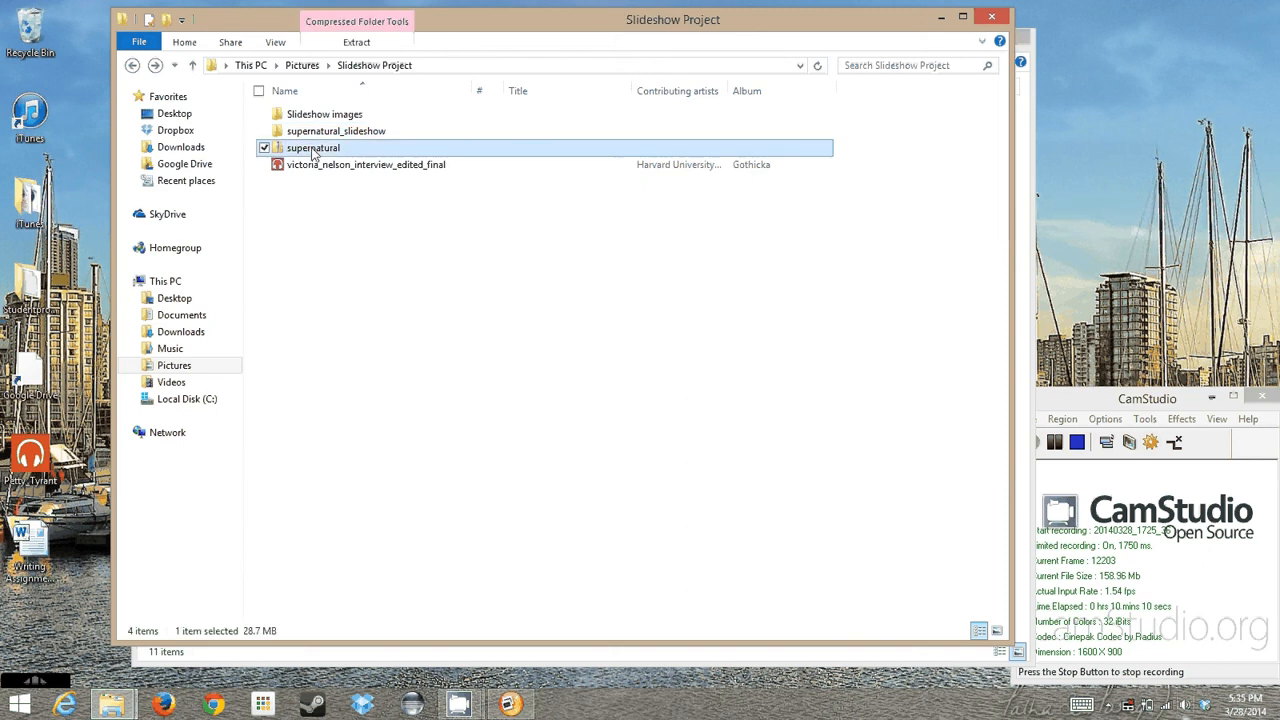
double_click(314, 150)
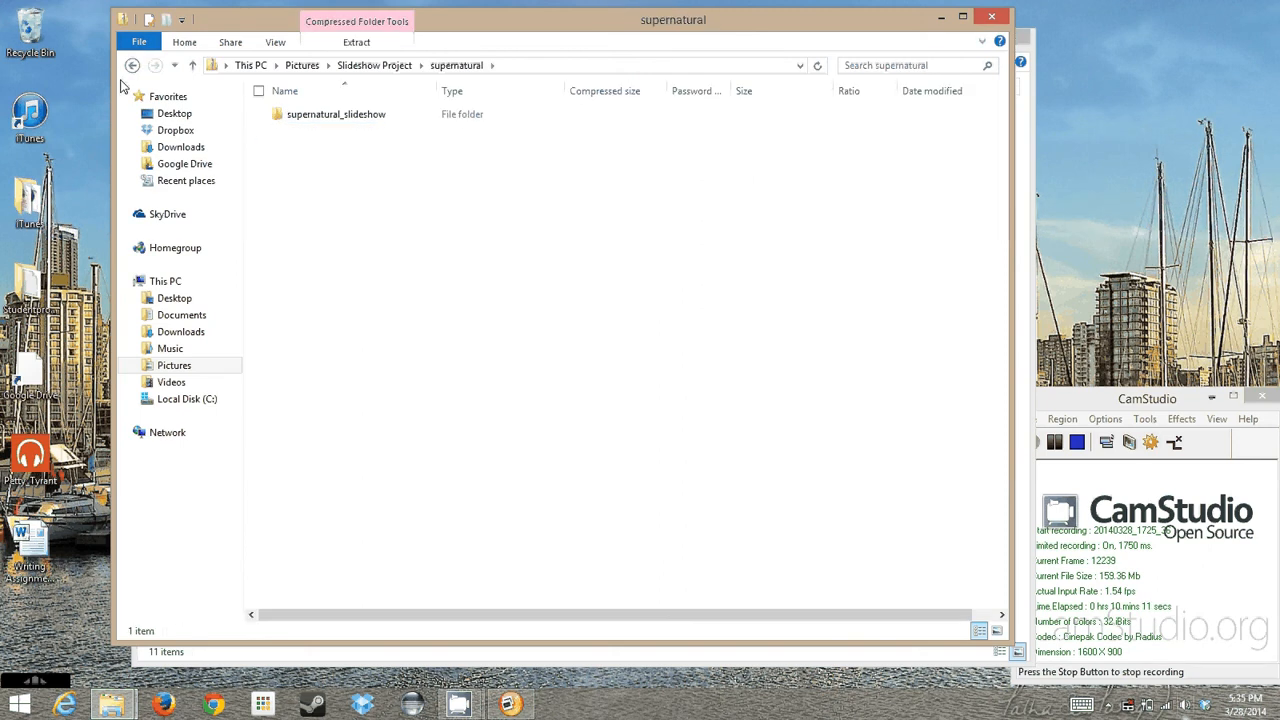
left_click(132, 66)
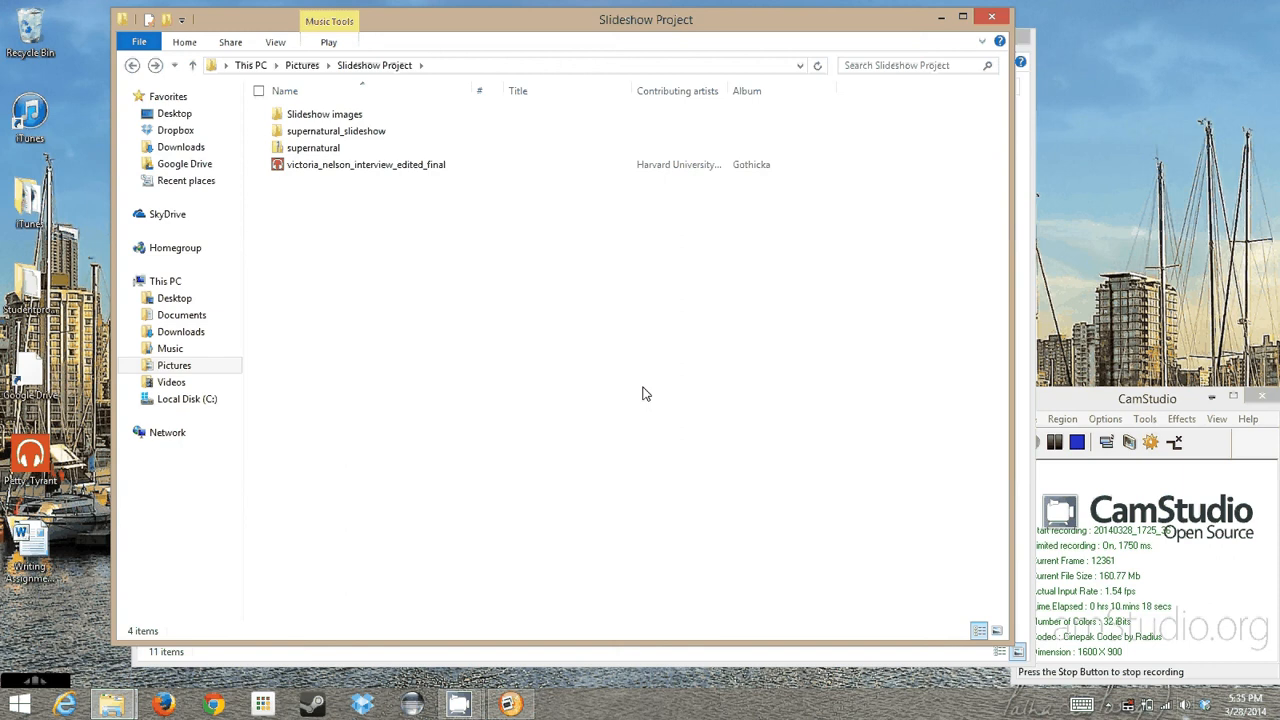
left_click(1093, 403)
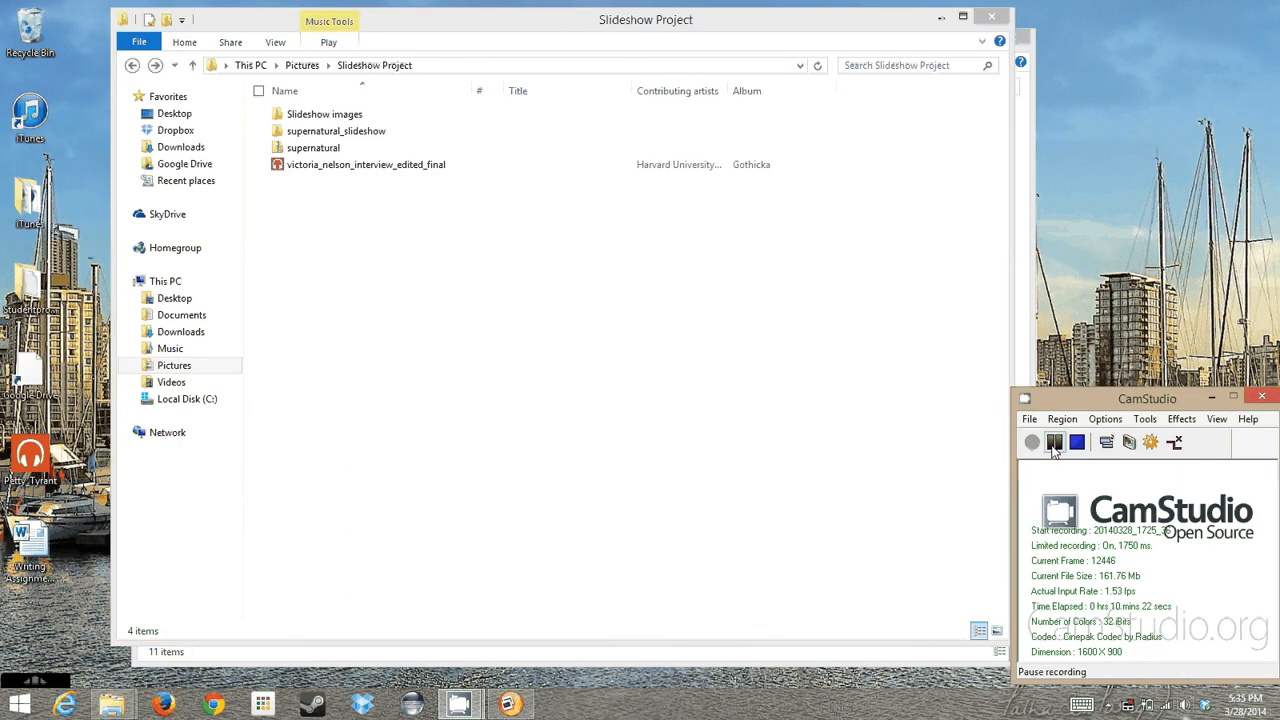